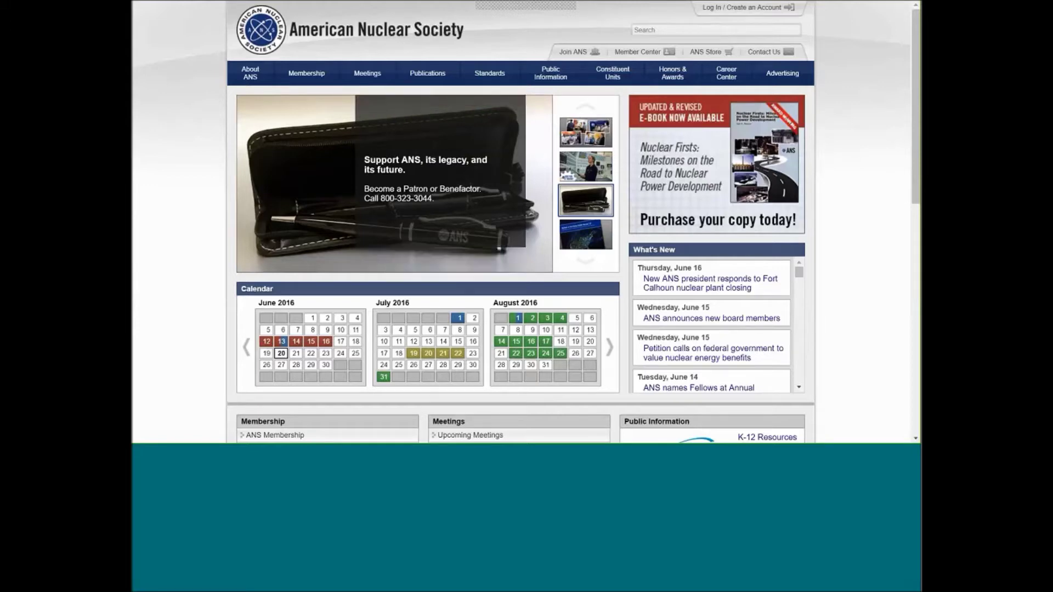
# Step: Open ANS Collaborate from the society's membership options and sign in with the saved login details
pyautogui.moveTo(307, 77)
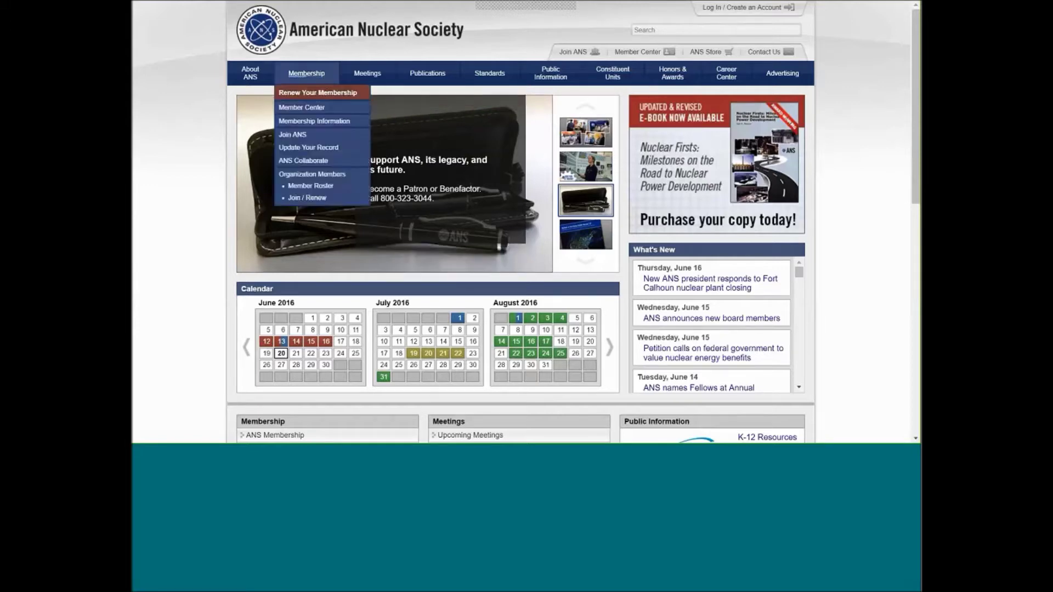
pyautogui.click(316, 165)
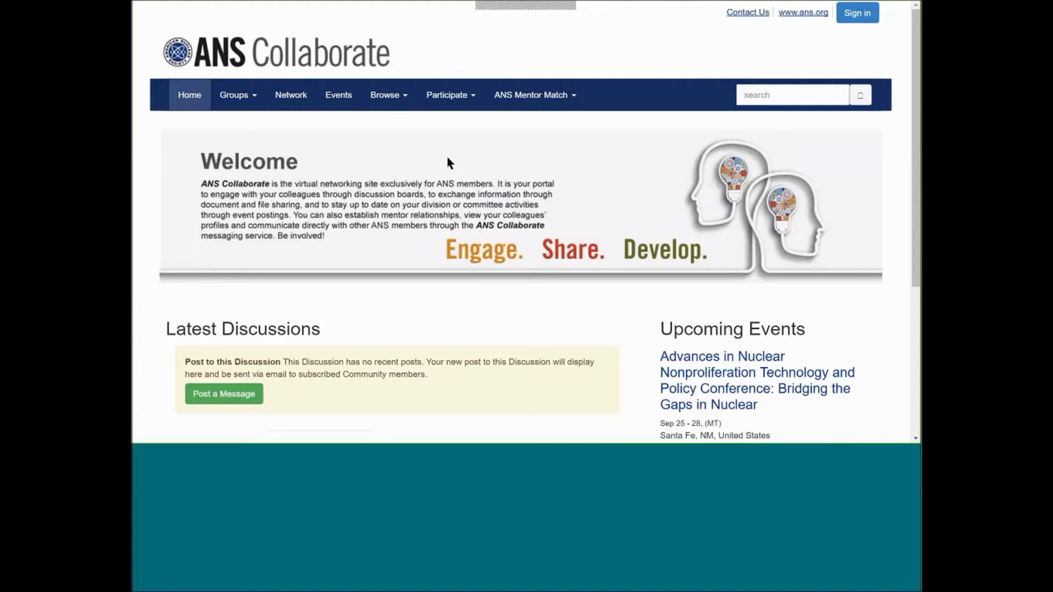
pyautogui.click(859, 21)
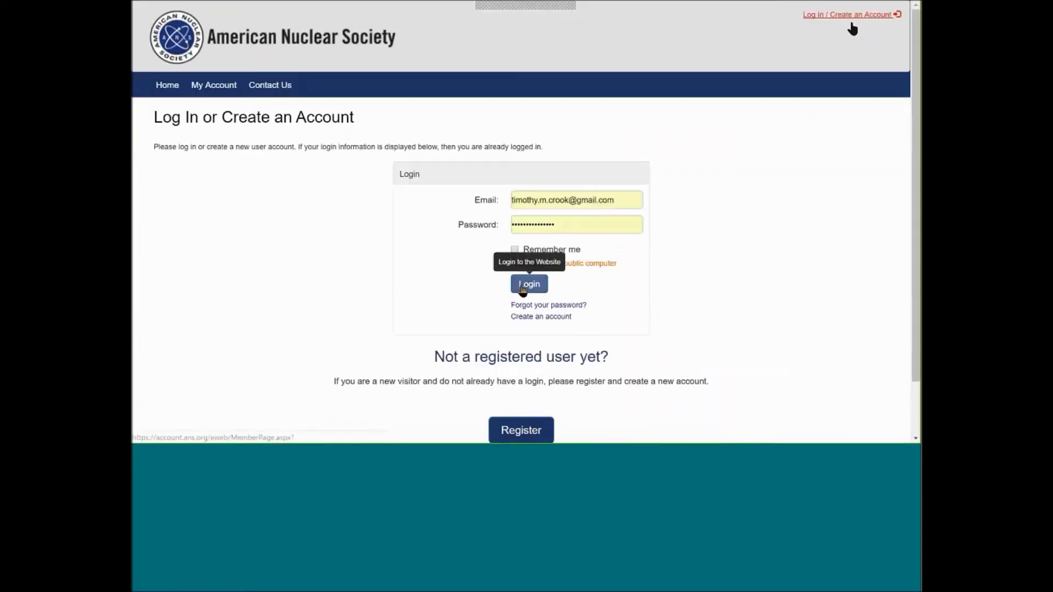
pyautogui.click(526, 285)
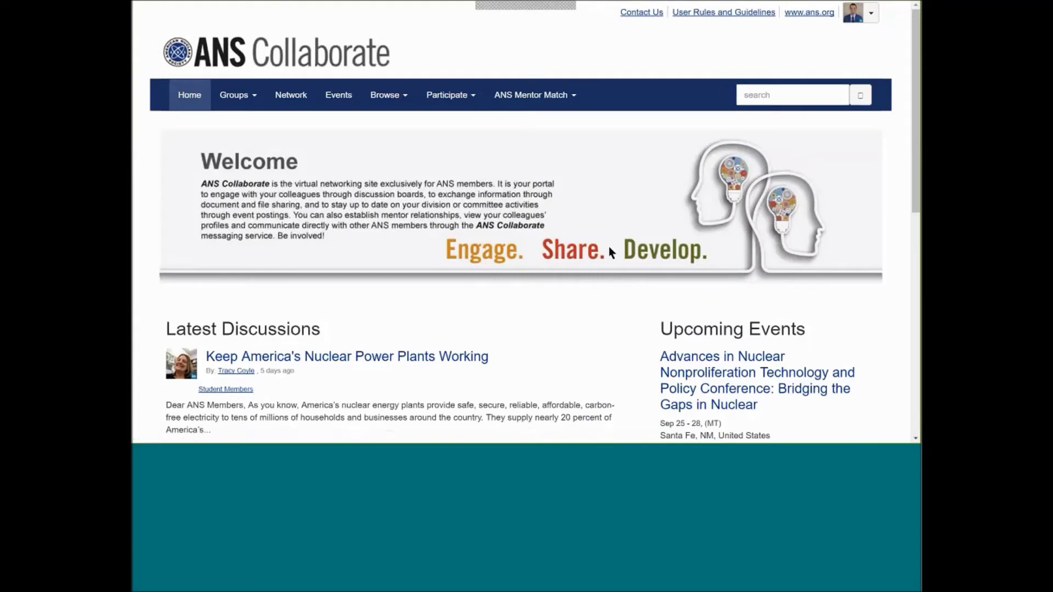
# Step: Open the signed-in member's own profile and look through its connections and contributions options
pyautogui.click(873, 18)
pyautogui.click(813, 74)
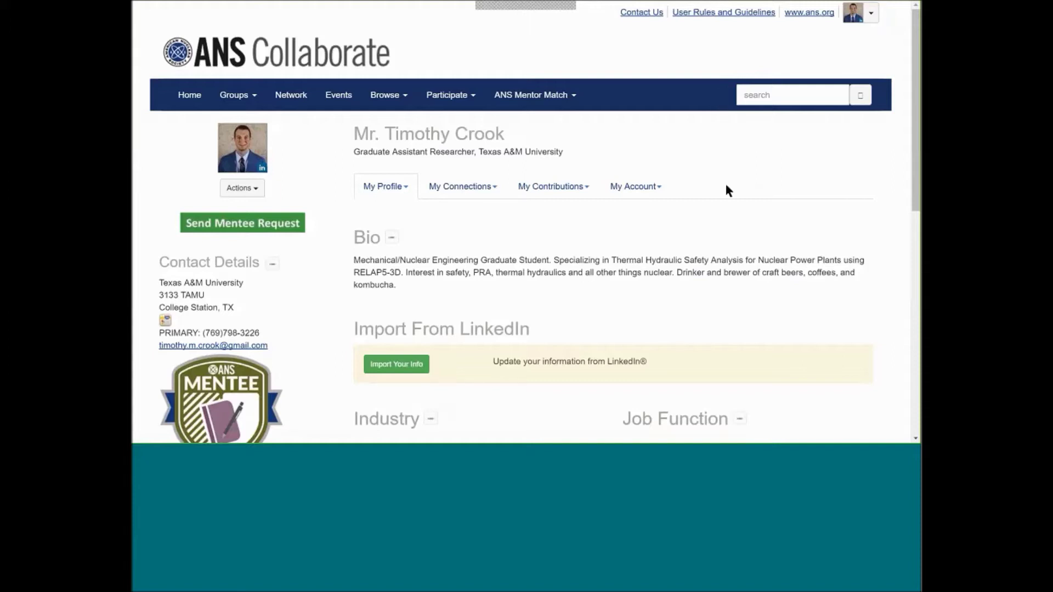
pyautogui.click(444, 189)
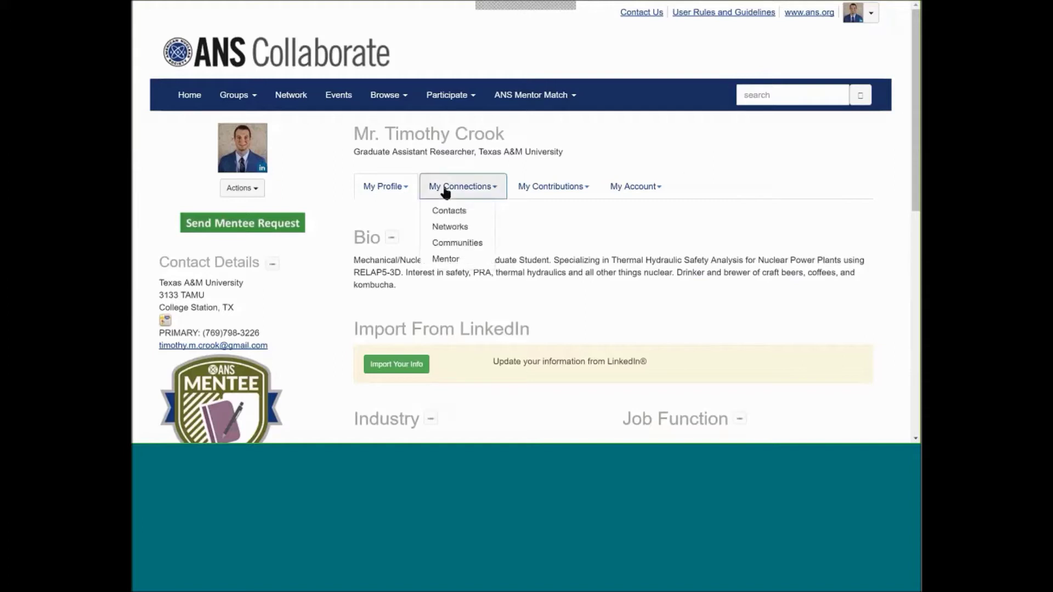
pyautogui.click(459, 260)
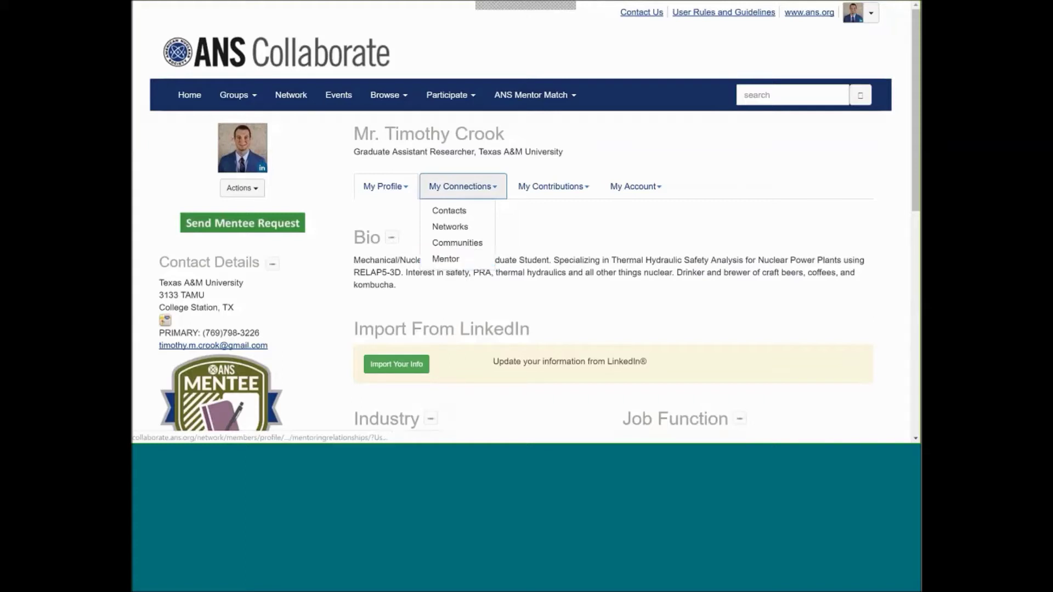
pyautogui.click(550, 190)
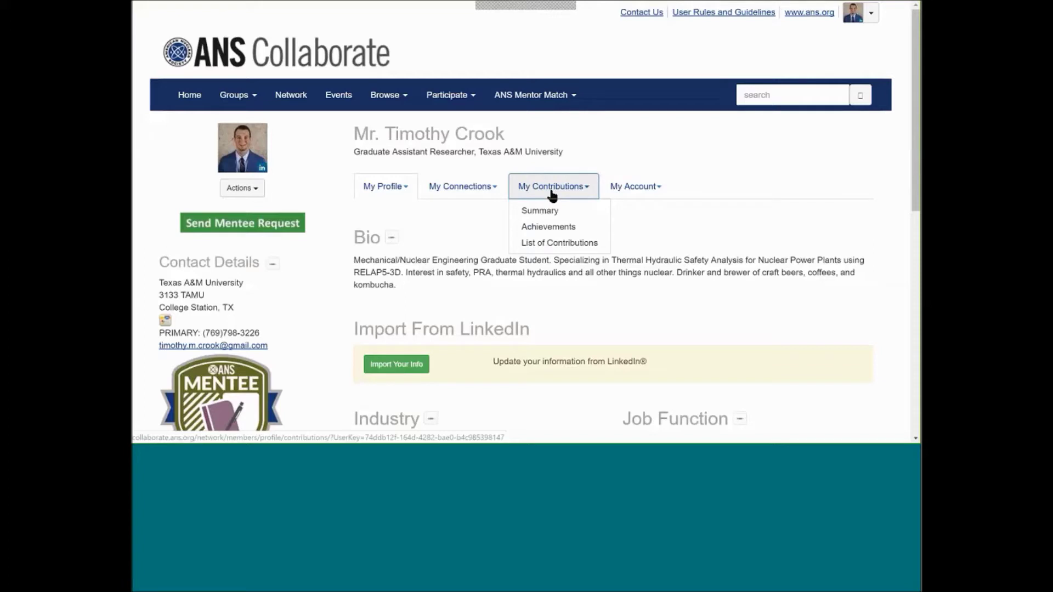
# Step: Open the account's privacy settings and select Public as the visibility of the profile picture
pyautogui.click(627, 189)
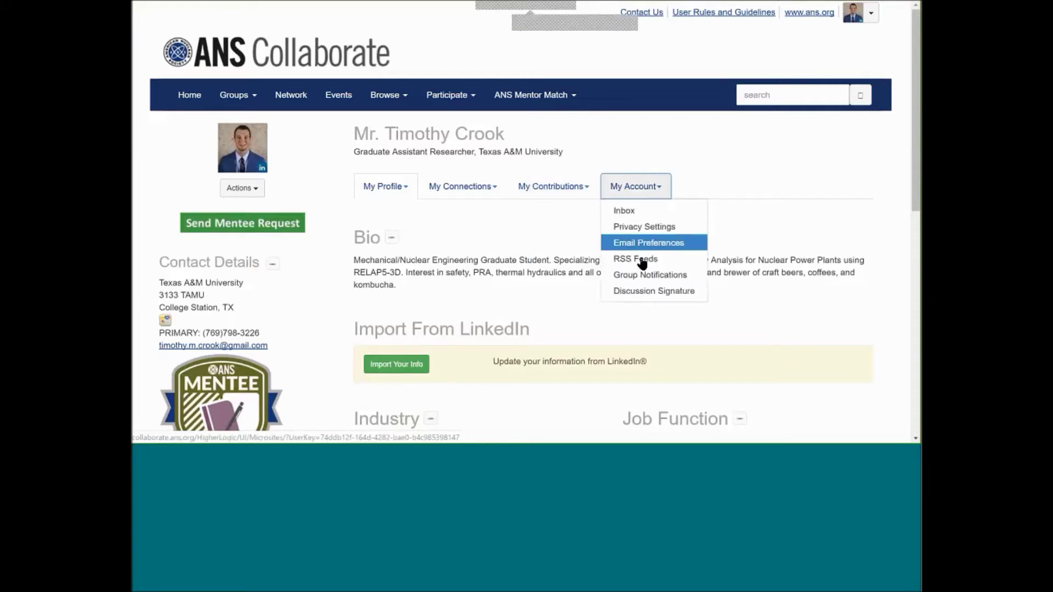
pyautogui.click(655, 231)
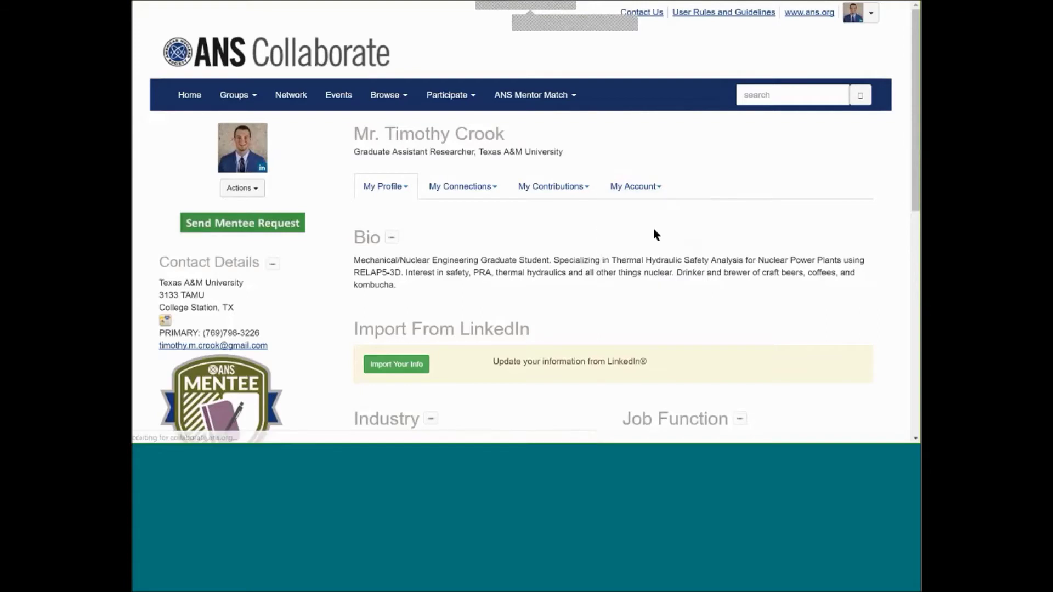
pyautogui.scroll(-3, 610, 235)
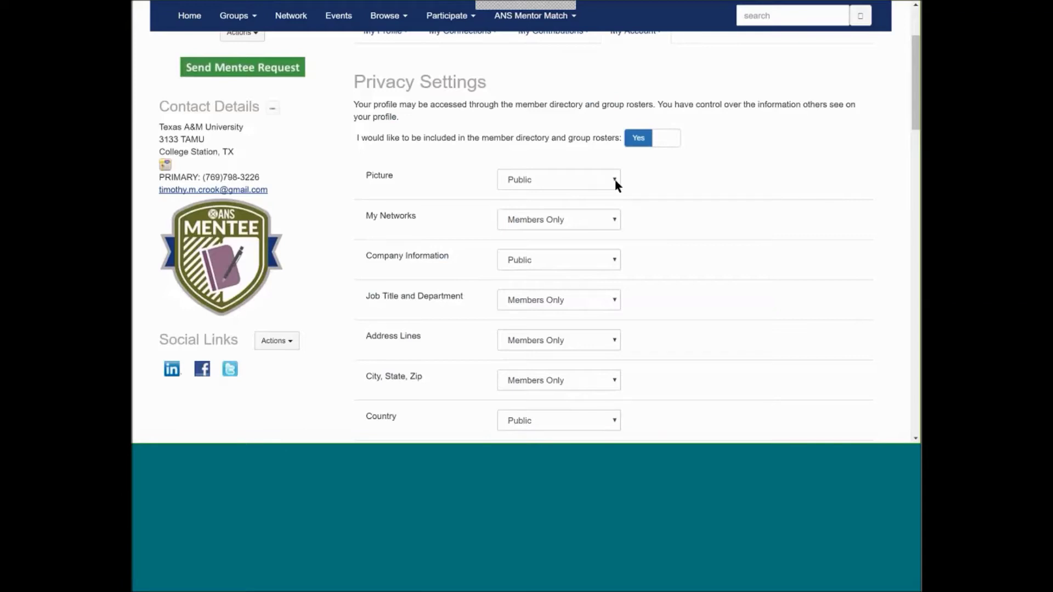
pyautogui.click(615, 183)
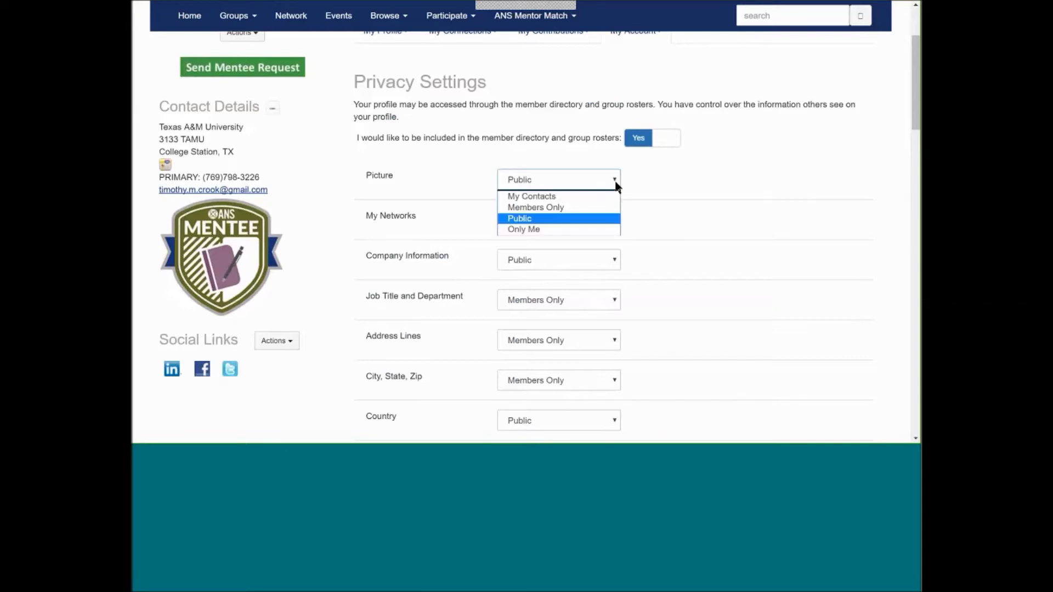
pyautogui.click(603, 218)
# Step: Open the account's email preferences and review the general and group email options
pyautogui.scroll(3, 656, 179)
pyautogui.click(655, 183)
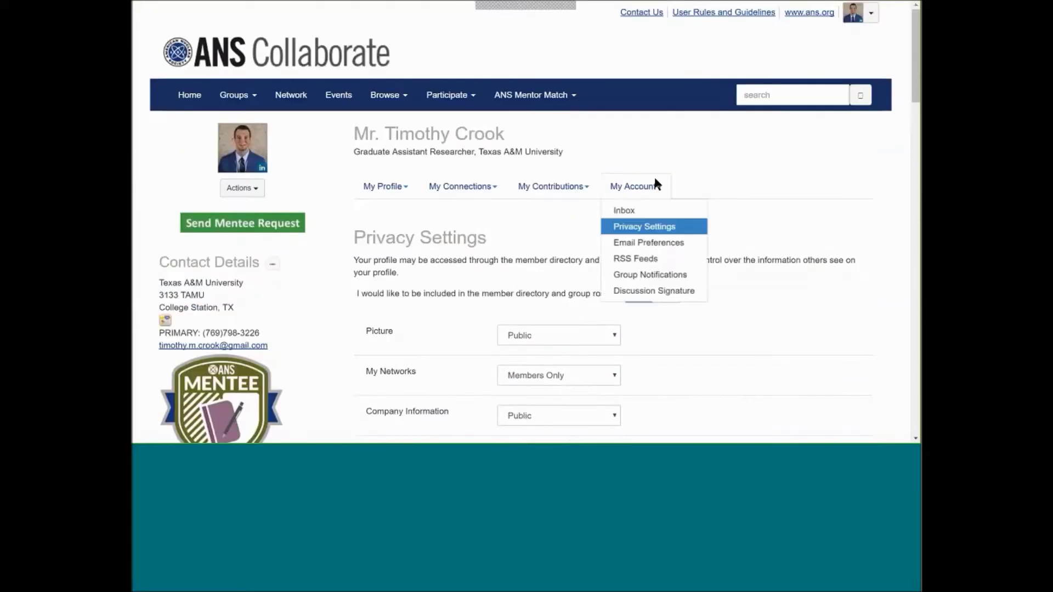
pyautogui.click(647, 247)
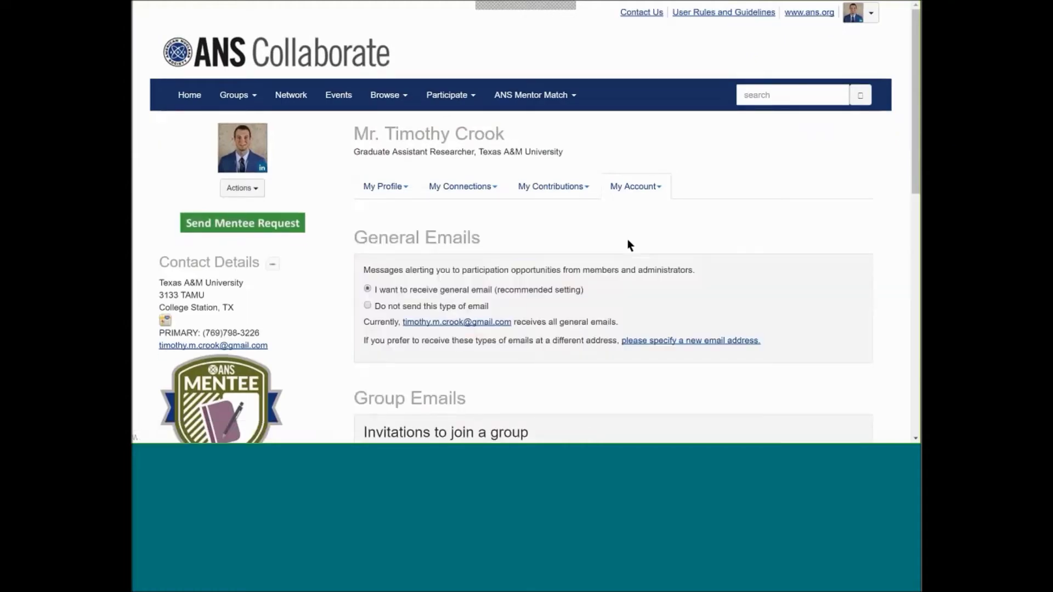
pyautogui.scroll(-5, 694, 312)
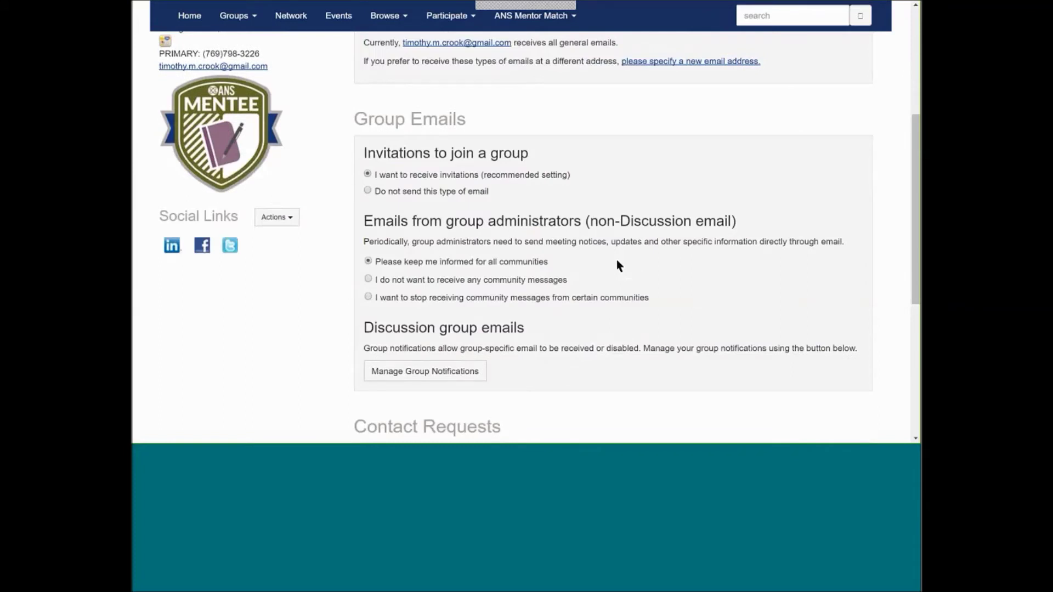
pyautogui.scroll(1, 760, 272)
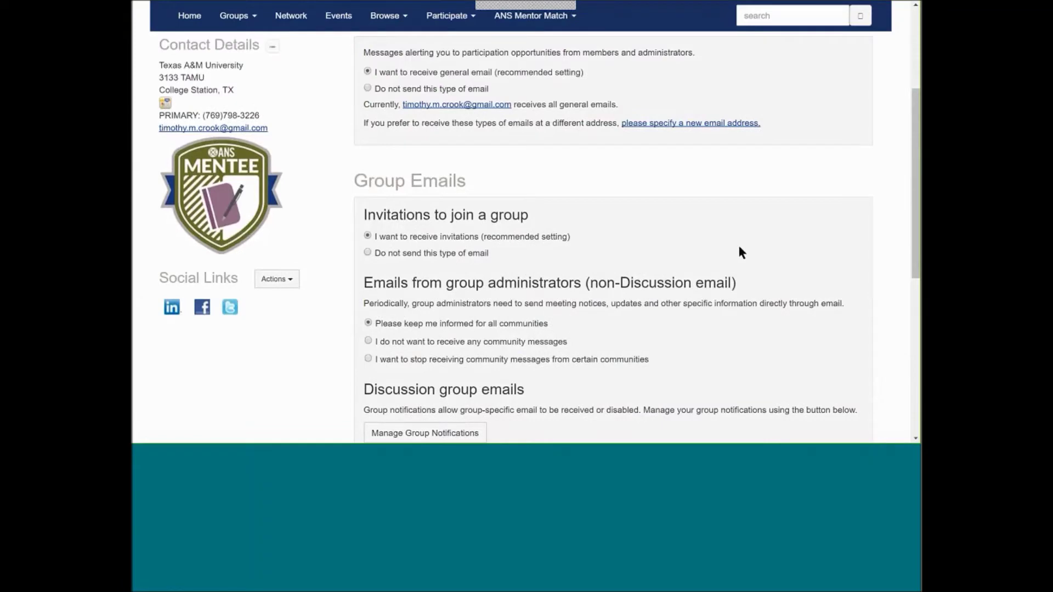
pyautogui.scroll(3, 695, 218)
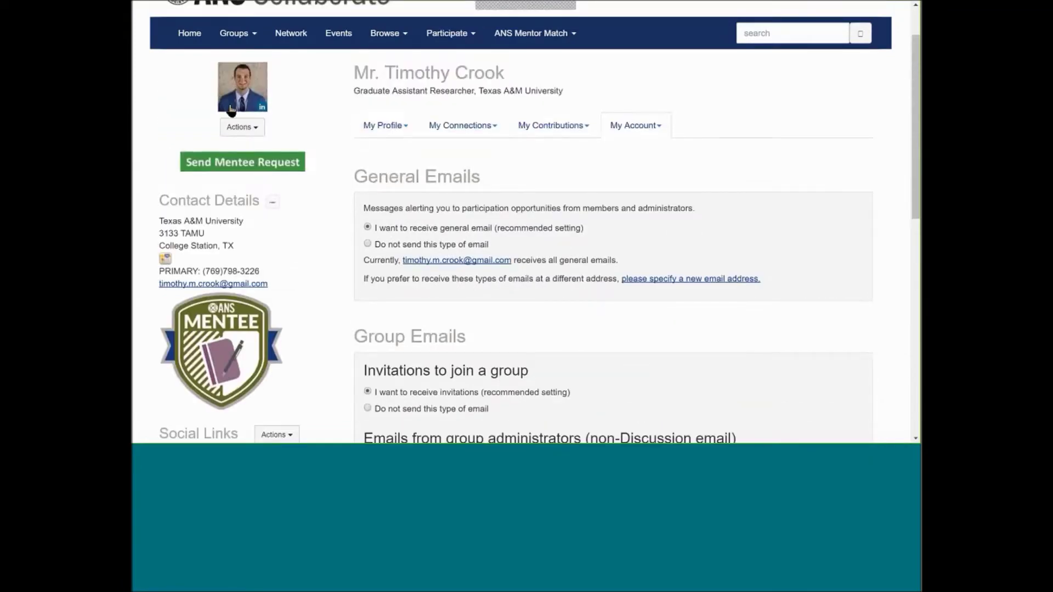
# Step: Return to the ANS Collaborate home page and review the latest discussions and recent shared files
pyautogui.scroll(1, 231, 110)
pyautogui.click(225, 62)
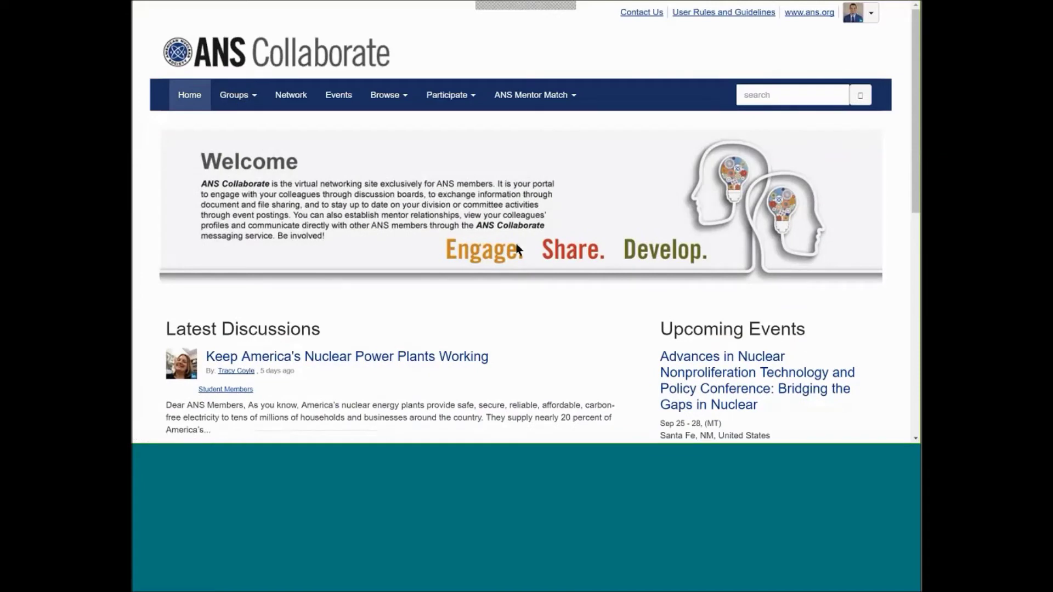
pyautogui.scroll(-7, 591, 315)
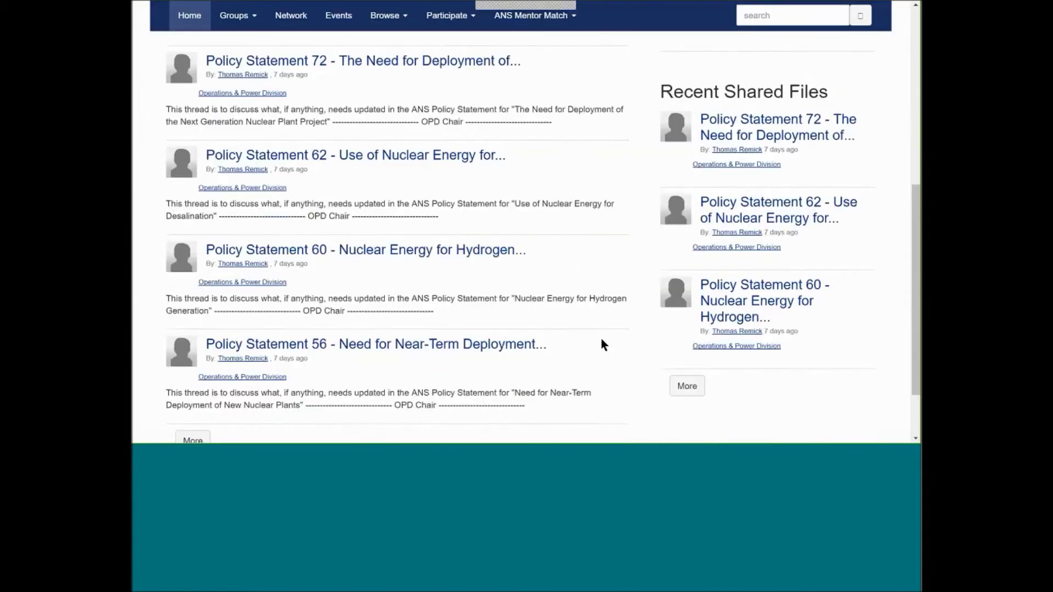
pyautogui.scroll(3, 601, 340)
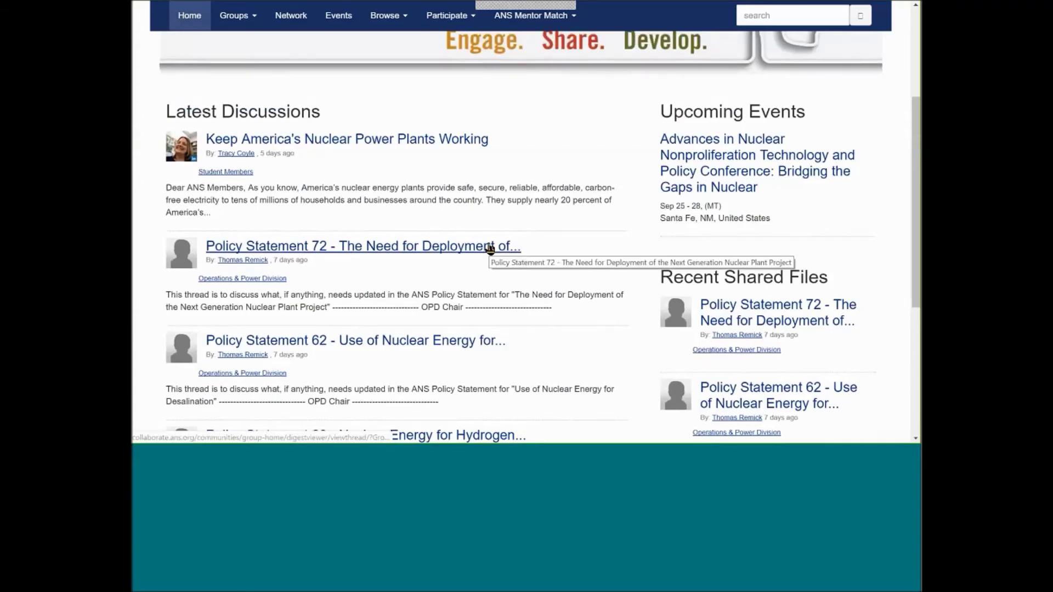
# Step: Open the My Groups list and look through the groups the member belongs to
pyautogui.scroll(5, 558, 259)
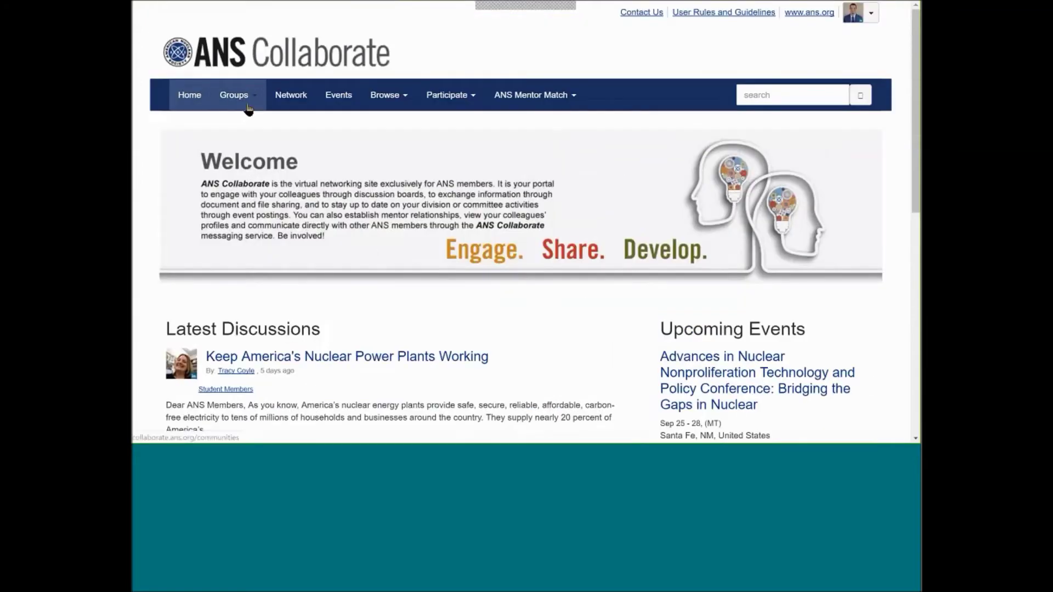
pyautogui.click(248, 107)
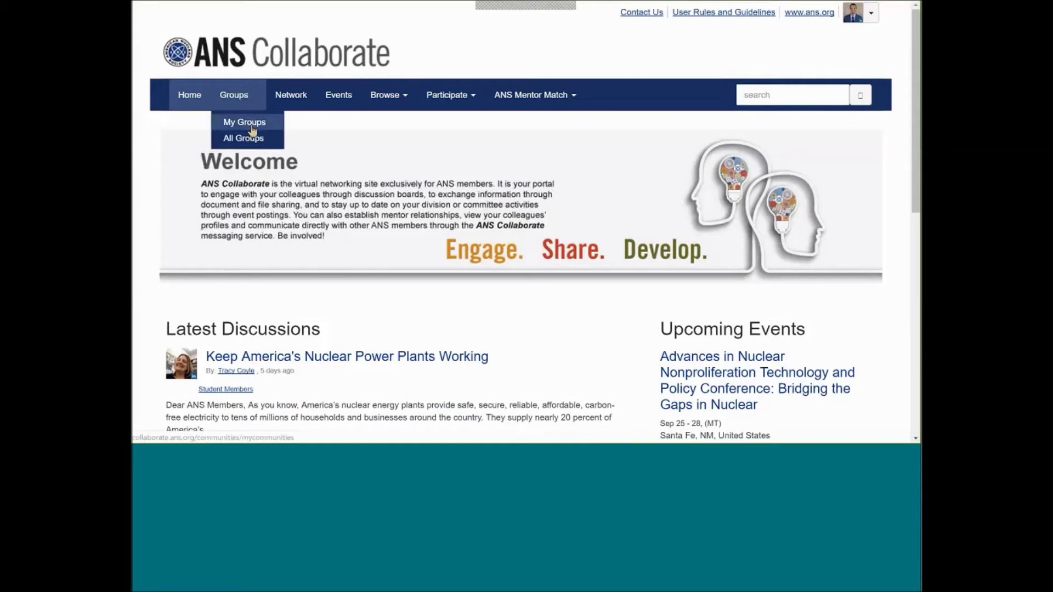
pyautogui.click(251, 119)
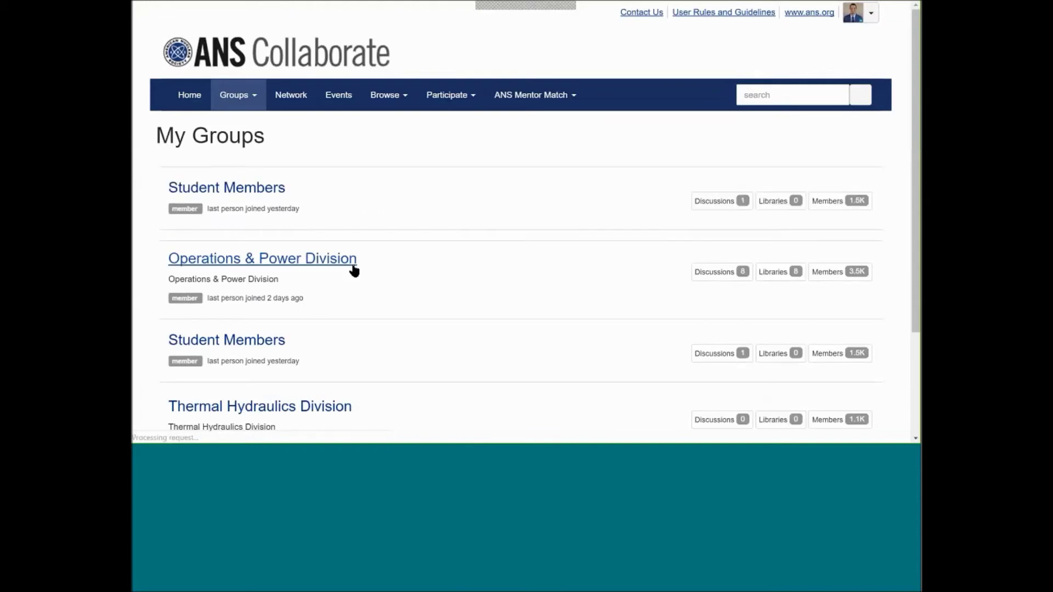
pyautogui.scroll(-2, 353, 270)
pyautogui.scroll(2, 346, 162)
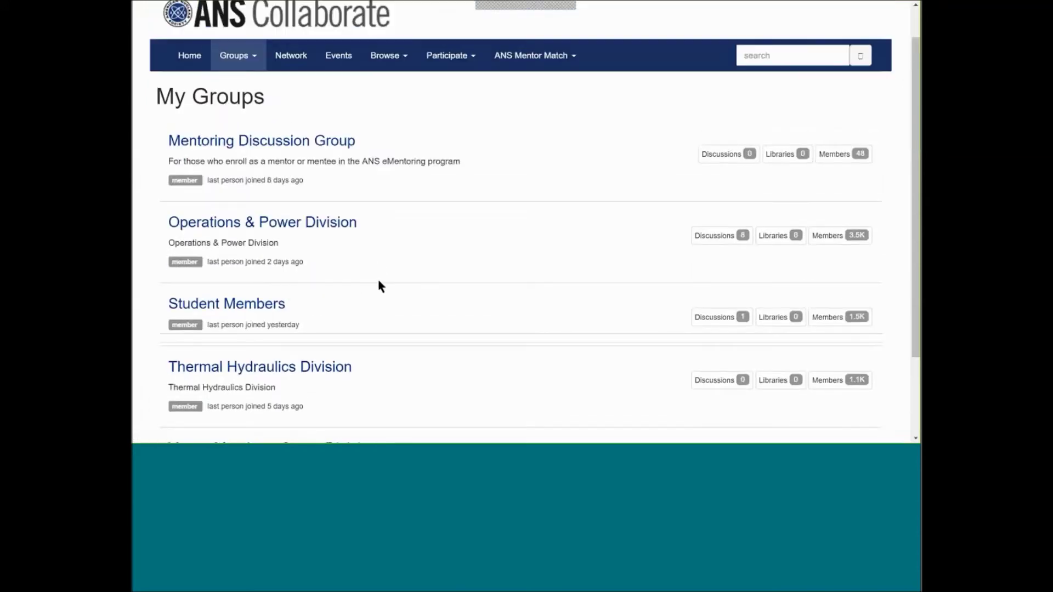
# Step: Open the All Groups page and look through the available groups
pyautogui.scroll(1, 378, 282)
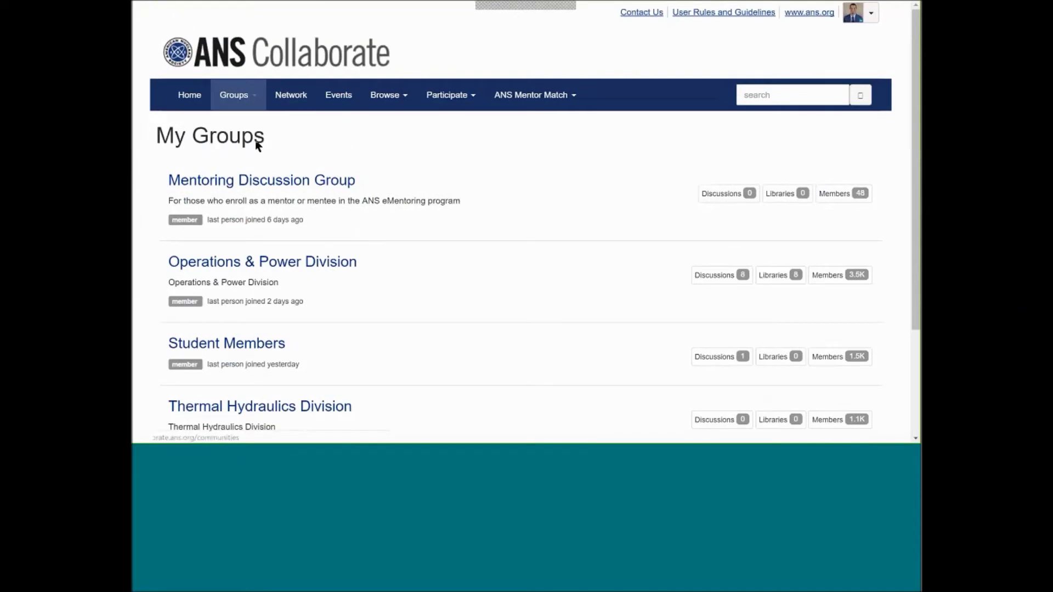
pyautogui.click(213, 92)
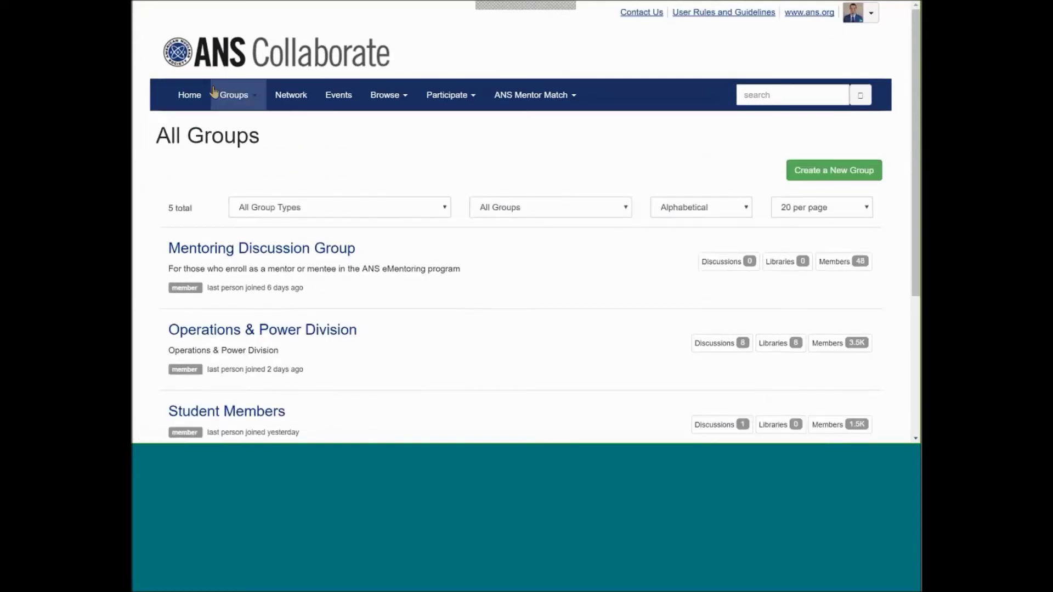
pyautogui.scroll(-3, 348, 205)
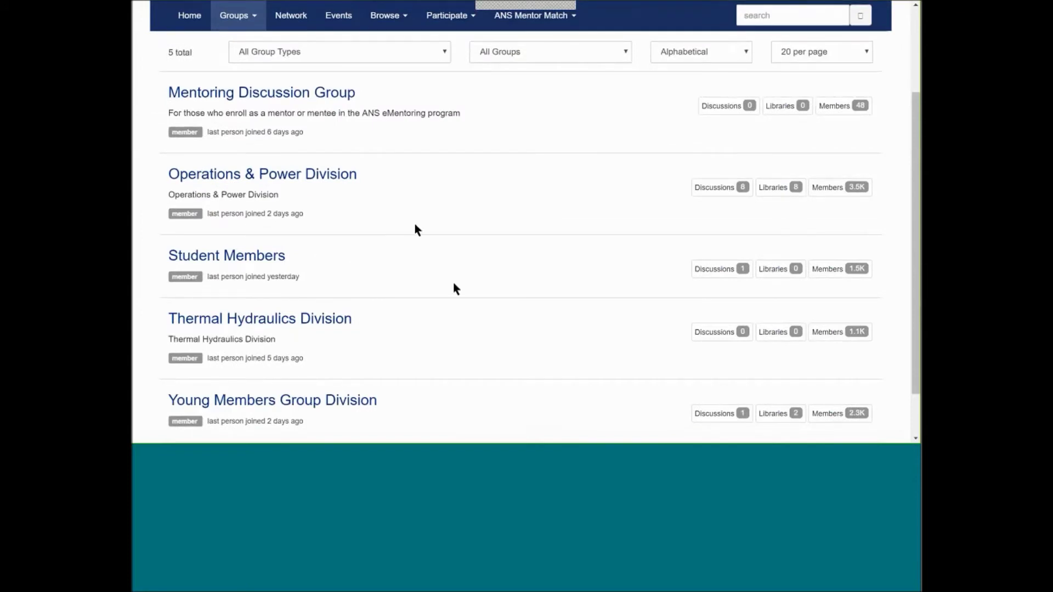
pyautogui.scroll(5, 455, 296)
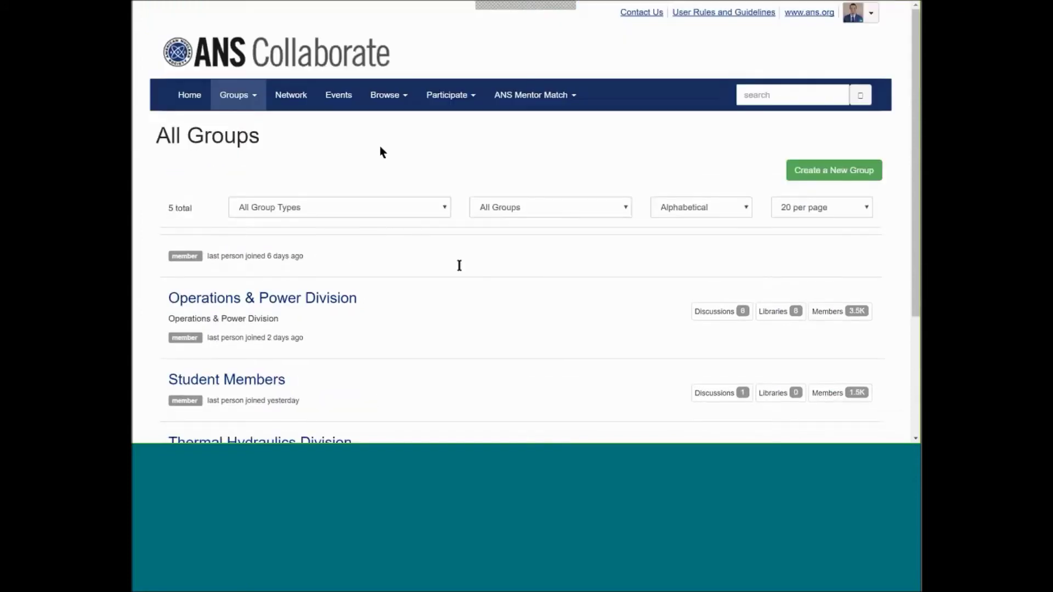
# Step: Open the Member Directory's advanced search, review criteria from name through technical specialties, and run the member search
pyautogui.click(298, 98)
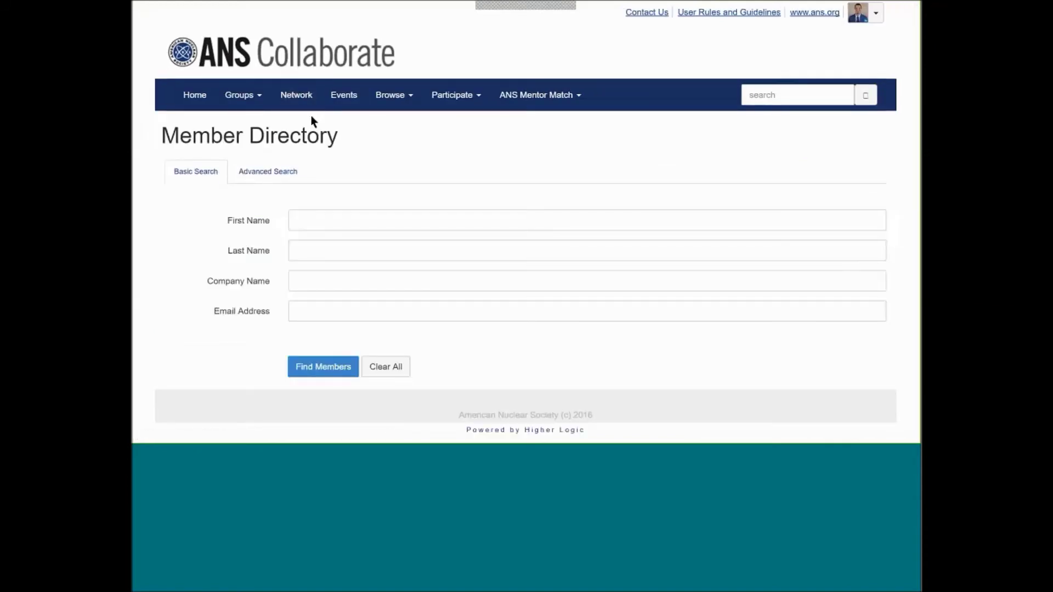
pyautogui.click(278, 174)
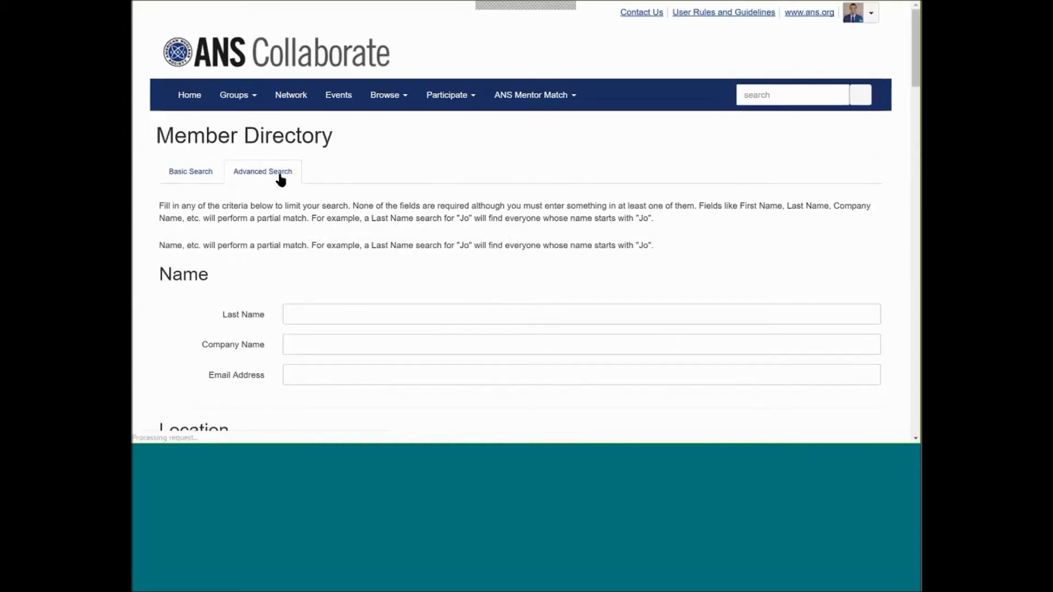
pyautogui.scroll(-7, 234, 277)
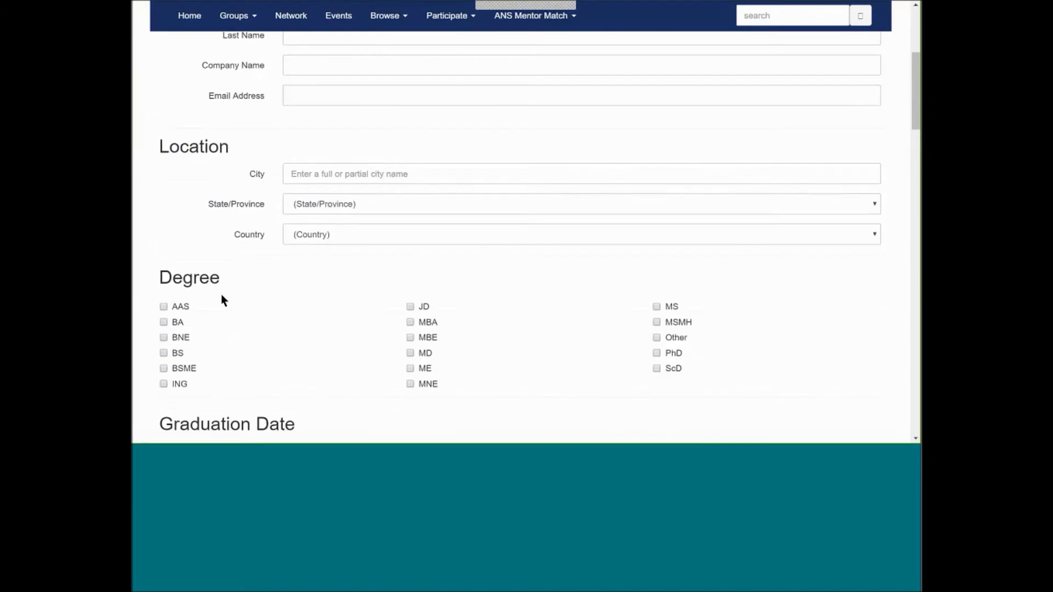
pyautogui.scroll(-2, 219, 309)
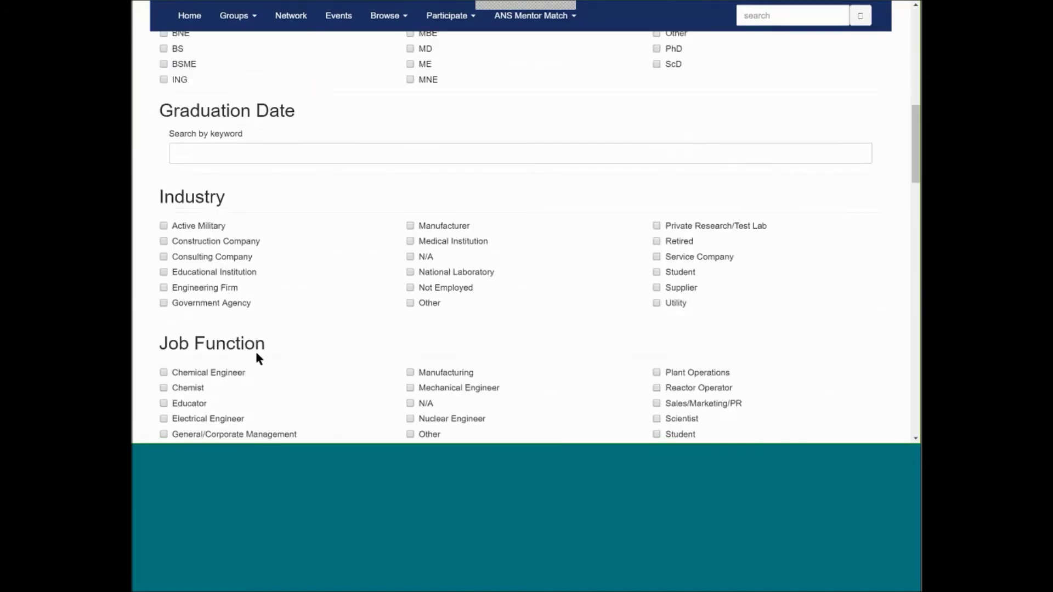
pyautogui.scroll(-1, 254, 348)
pyautogui.scroll(-10, 418, 312)
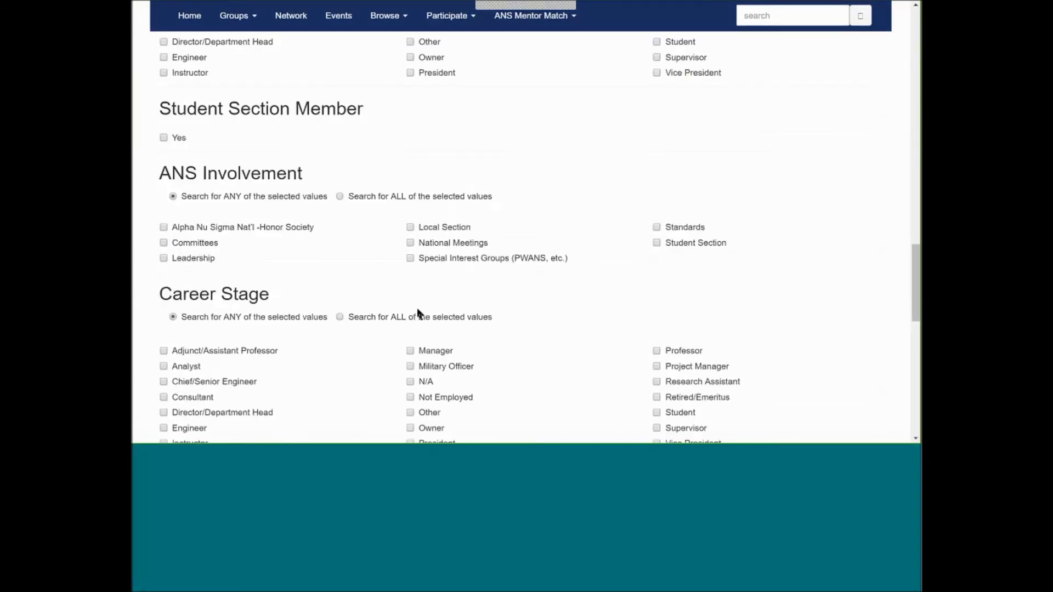
pyautogui.scroll(-10, 419, 314)
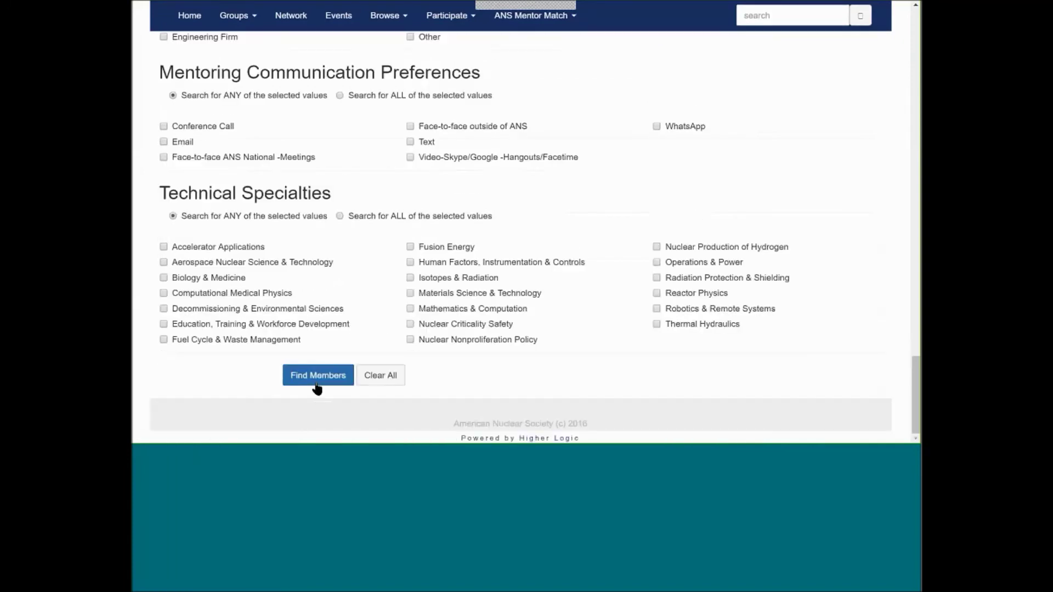
pyautogui.click(318, 375)
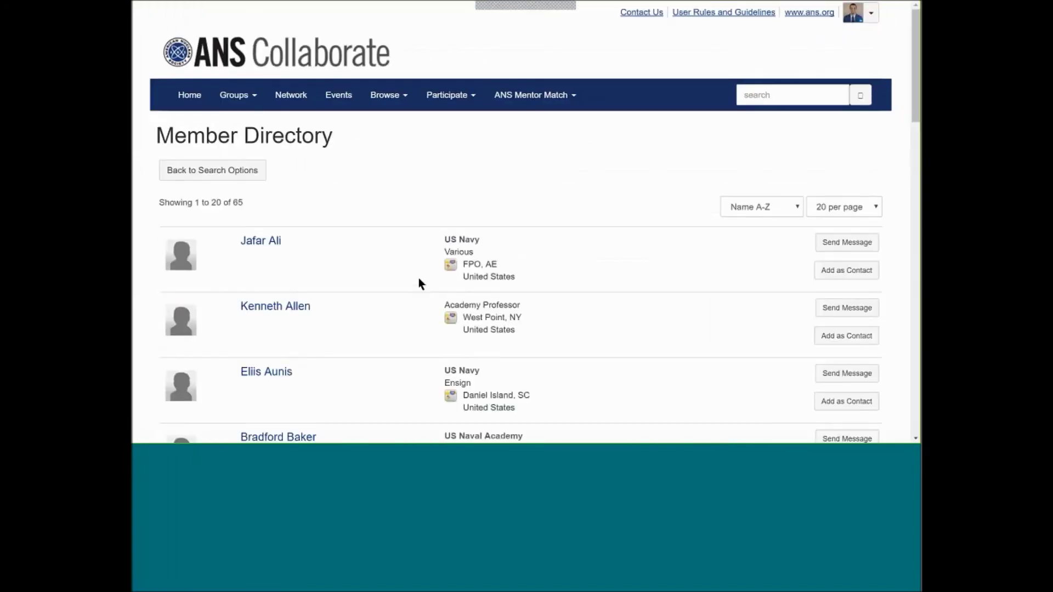
# Step: Look through the member directory search results and return to the start of the list
pyautogui.scroll(-5, 428, 247)
pyautogui.scroll(-15, 438, 197)
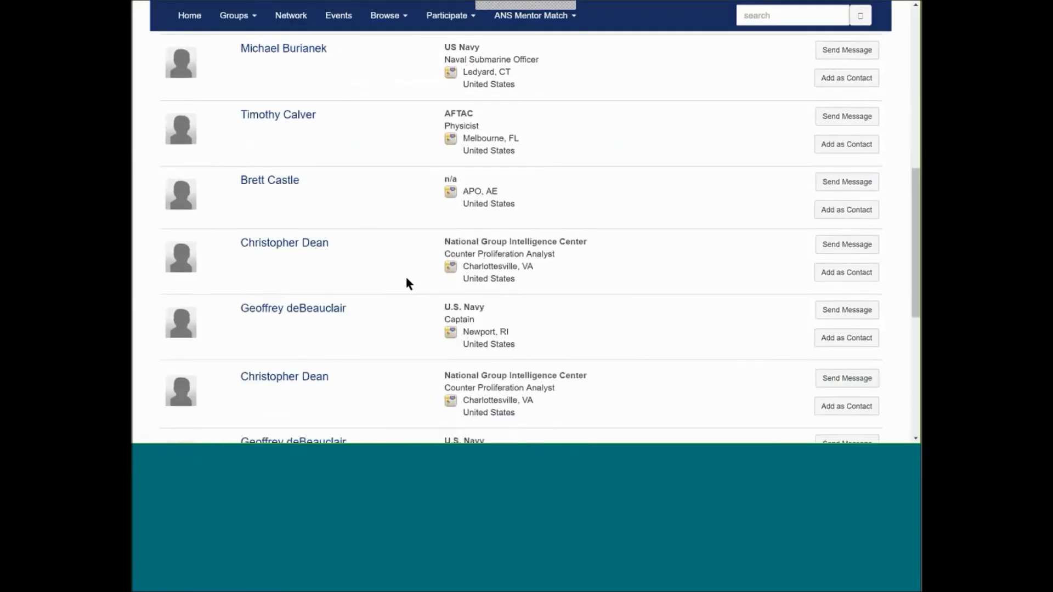
pyautogui.scroll(20, 405, 271)
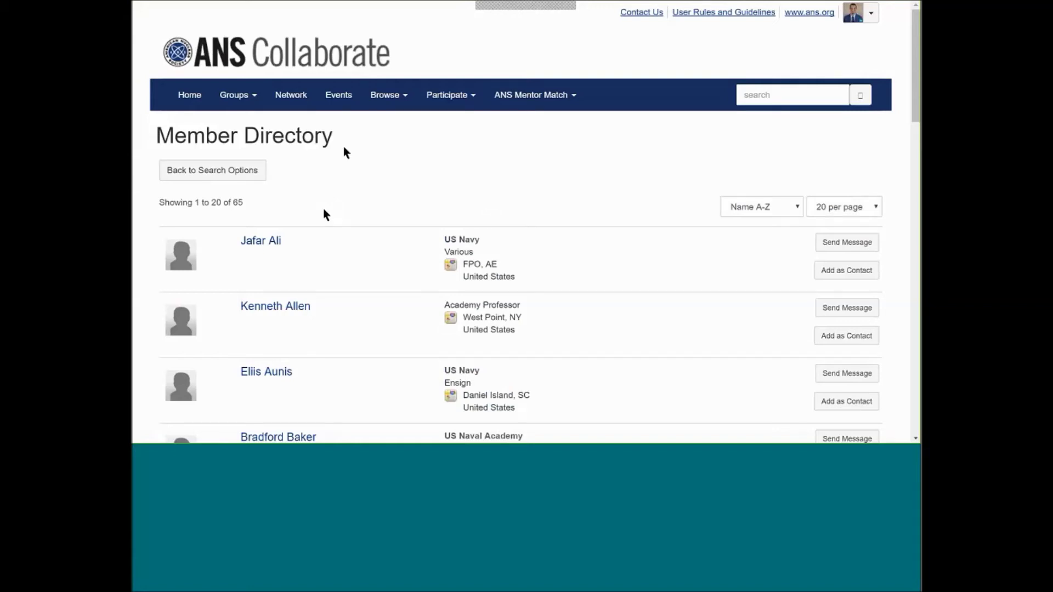
# Step: View the Upcoming Events page and open the site-wide list of discussion posts
pyautogui.click(338, 94)
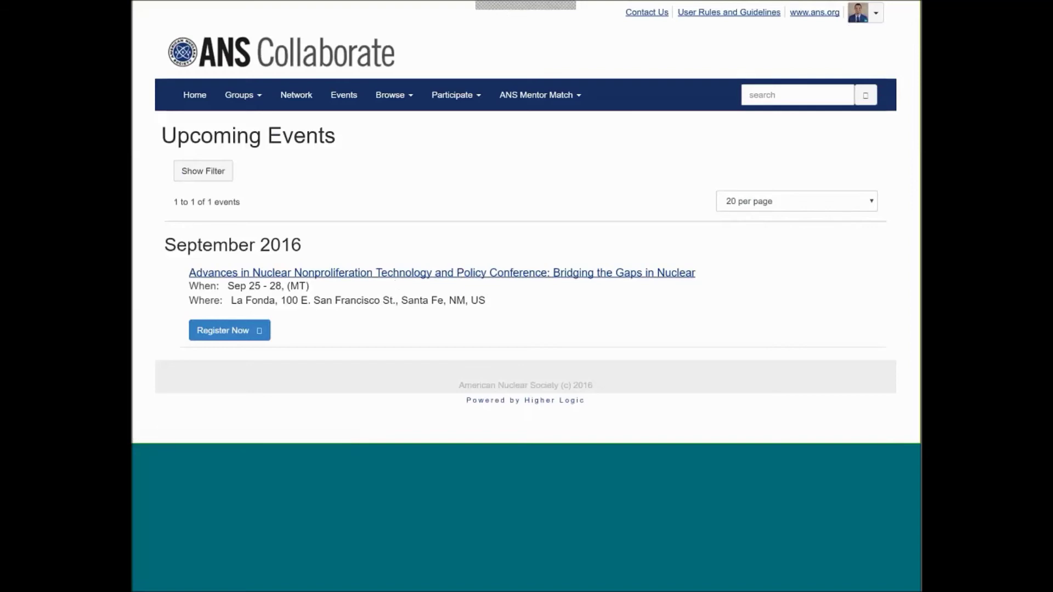
pyautogui.moveTo(385, 95)
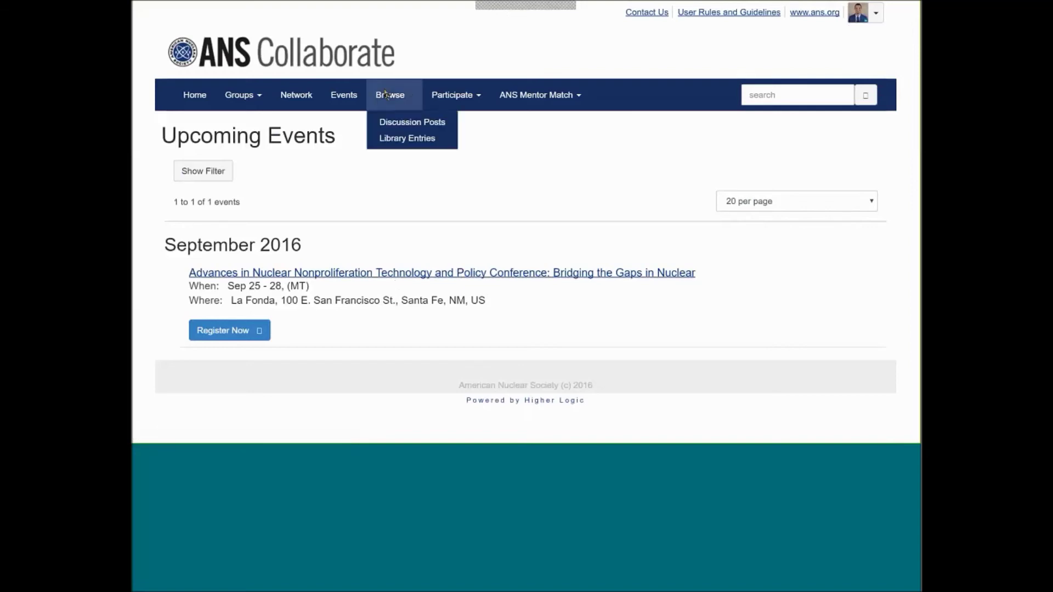
pyautogui.click(399, 124)
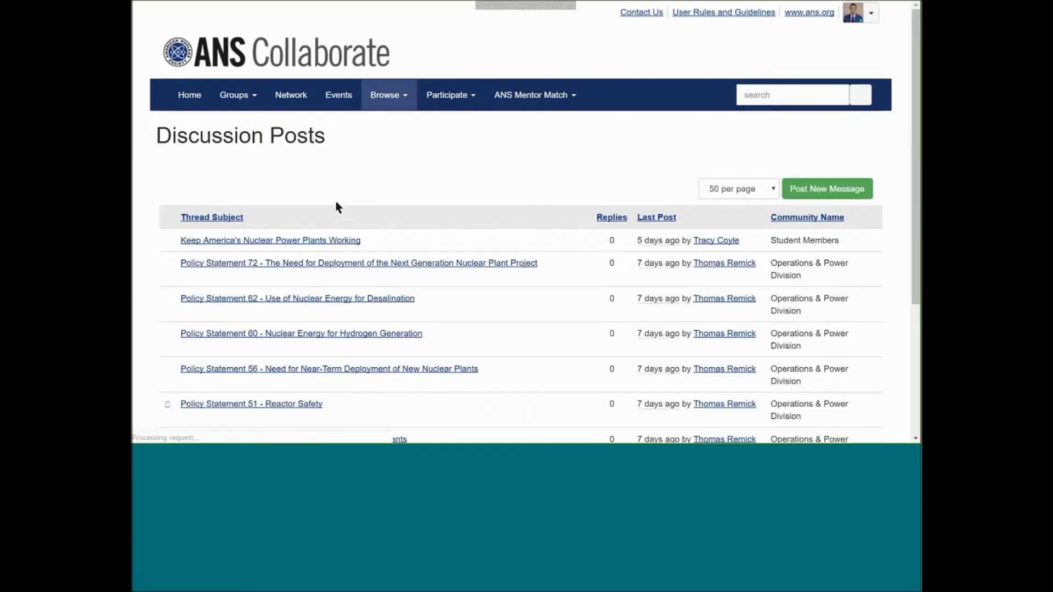
pyautogui.moveTo(386, 95)
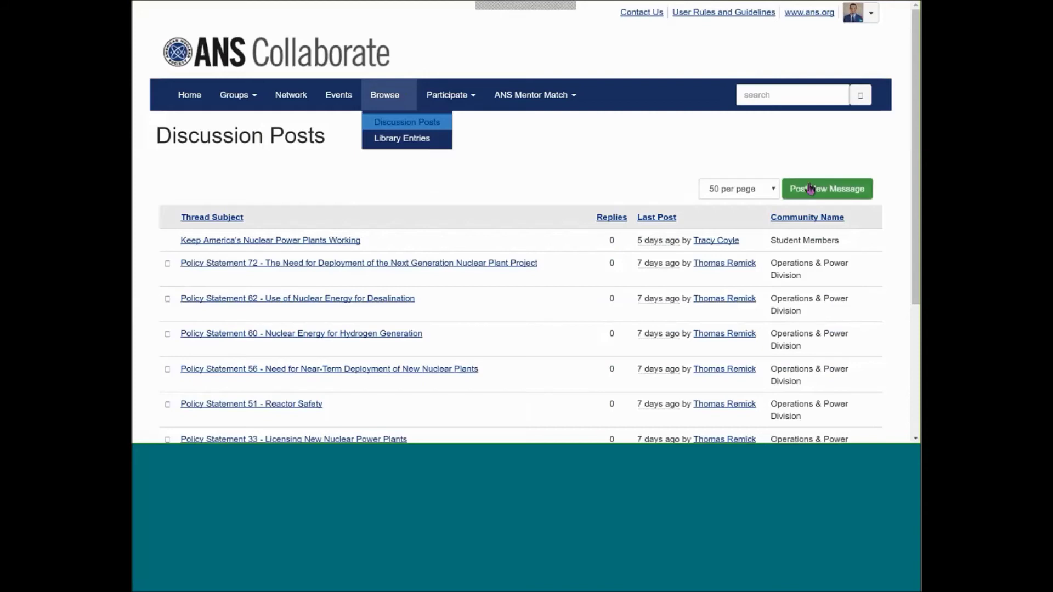
# Step: Open the Post a Message form and check which discussions the message can be addressed to
pyautogui.click(438, 107)
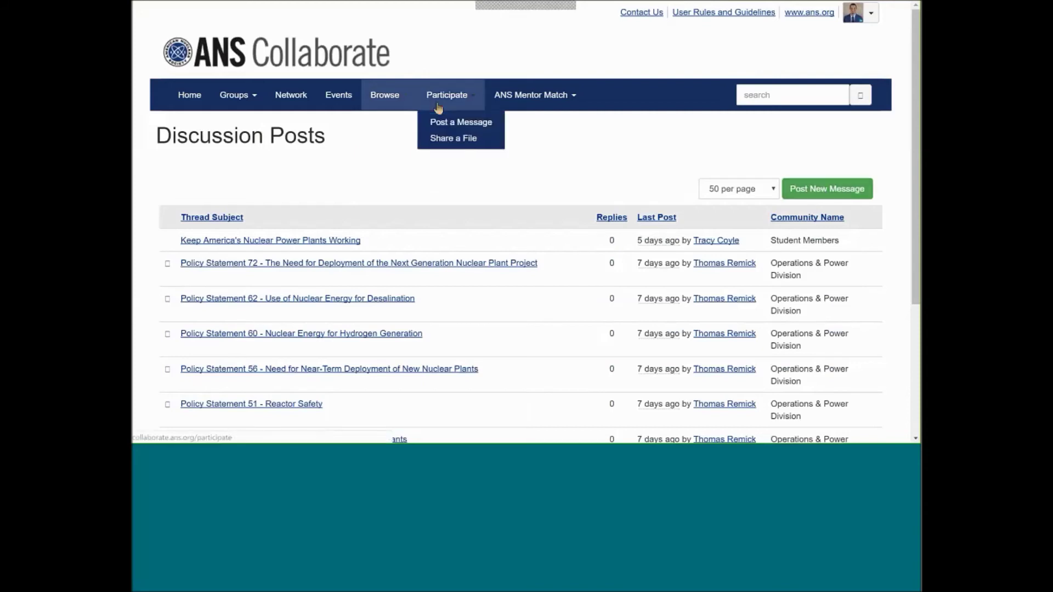
pyautogui.click(464, 134)
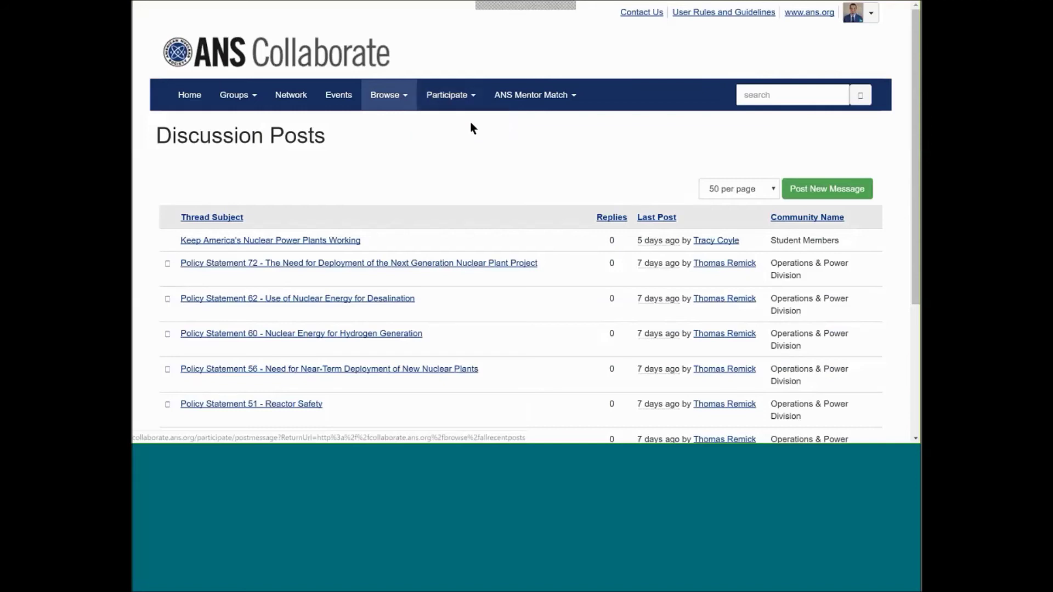
pyautogui.scroll(-2, 562, 193)
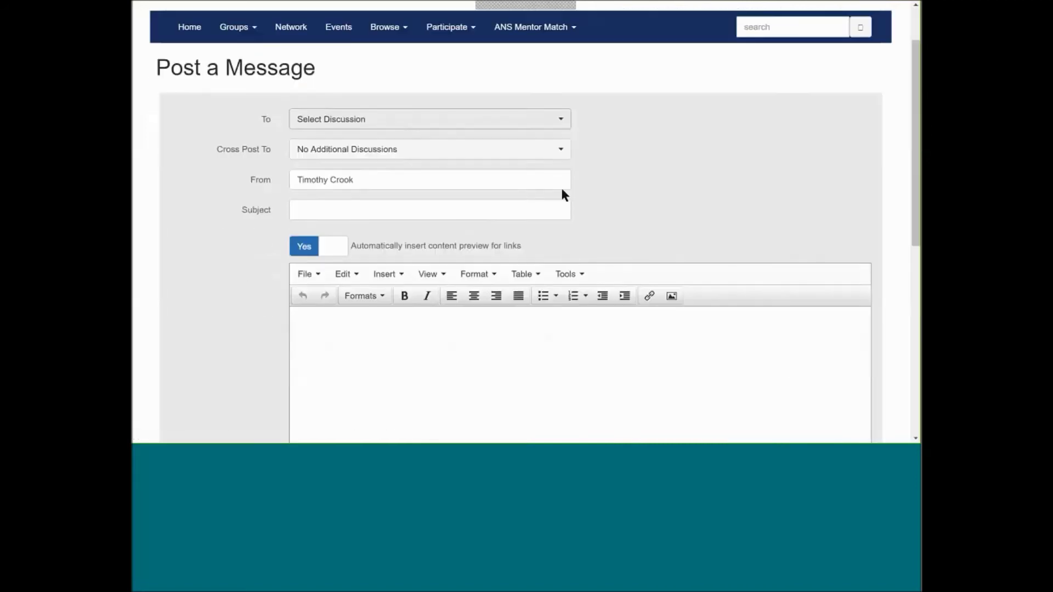
pyautogui.scroll(1, 562, 190)
pyautogui.scroll(1, 522, 255)
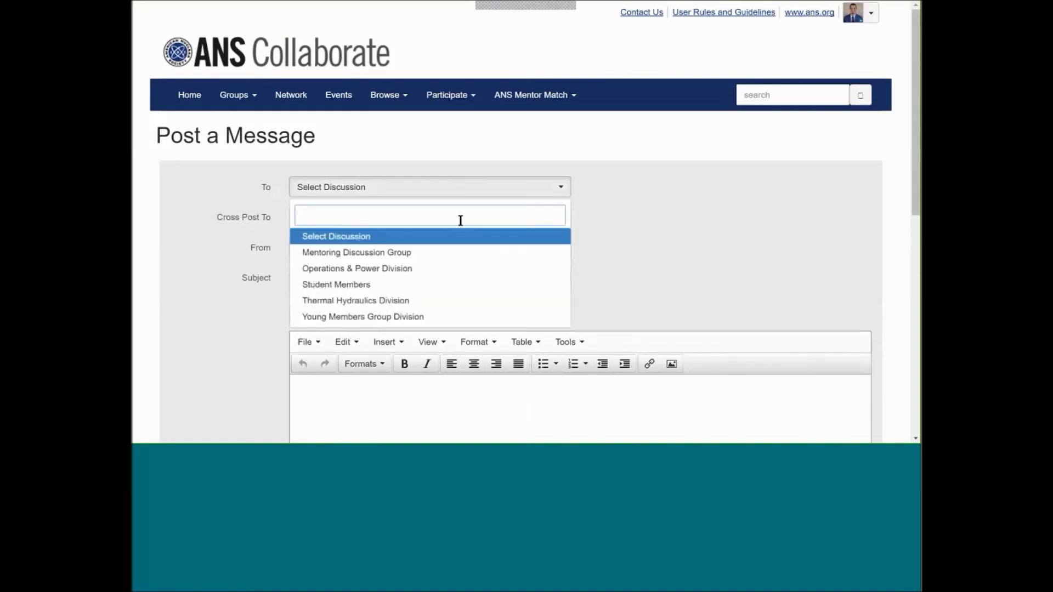
pyautogui.press('Down')
pyautogui.press('Escape')
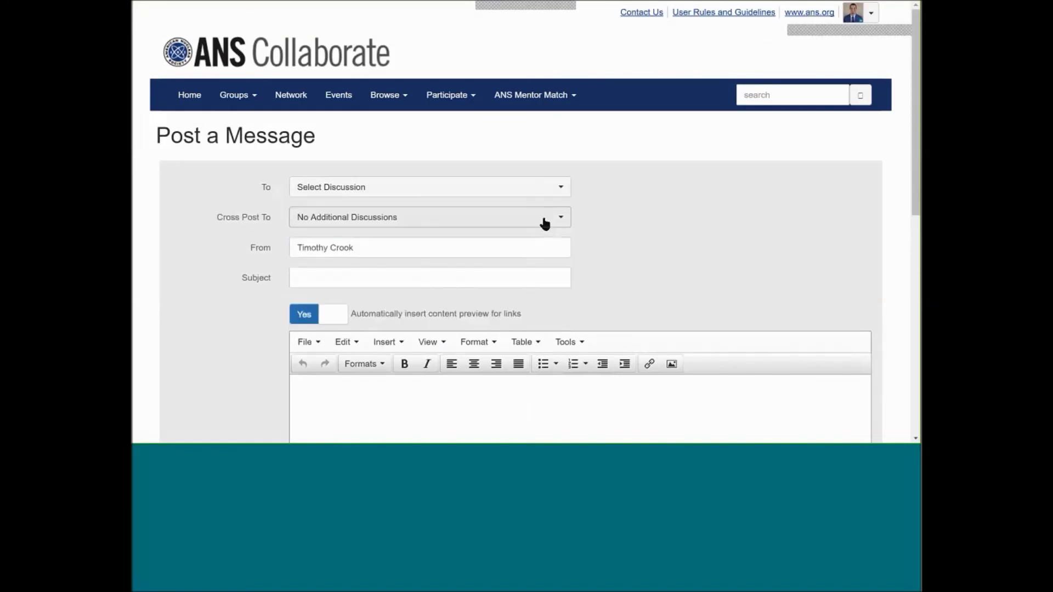
# Step: Examine the message form's cross-post option, subject field and message body editor
pyautogui.click(547, 223)
pyautogui.scroll(-1, 613, 226)
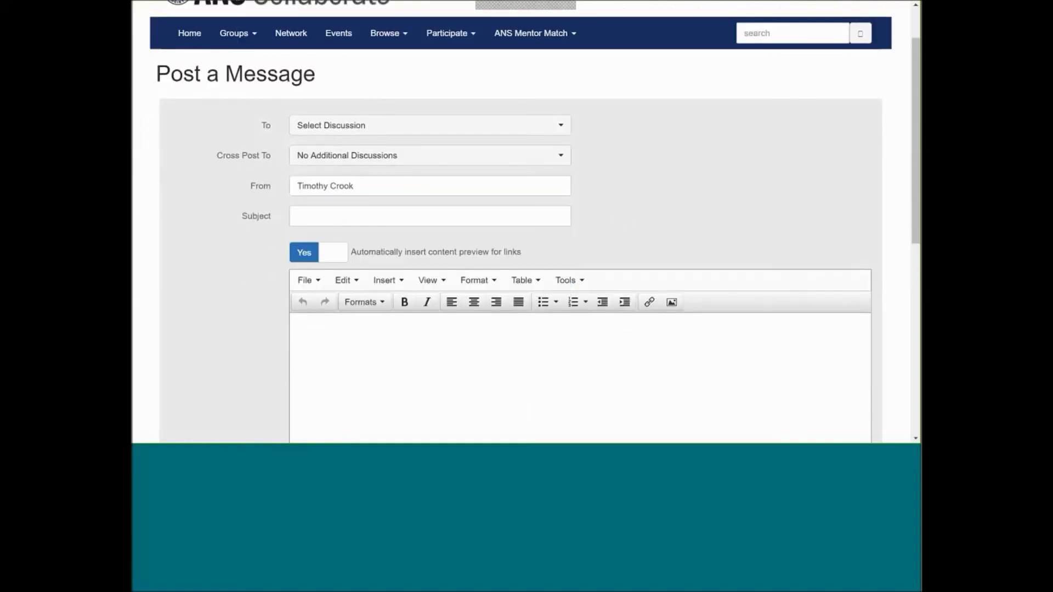
pyautogui.click(507, 219)
pyautogui.scroll(-2, 503, 272)
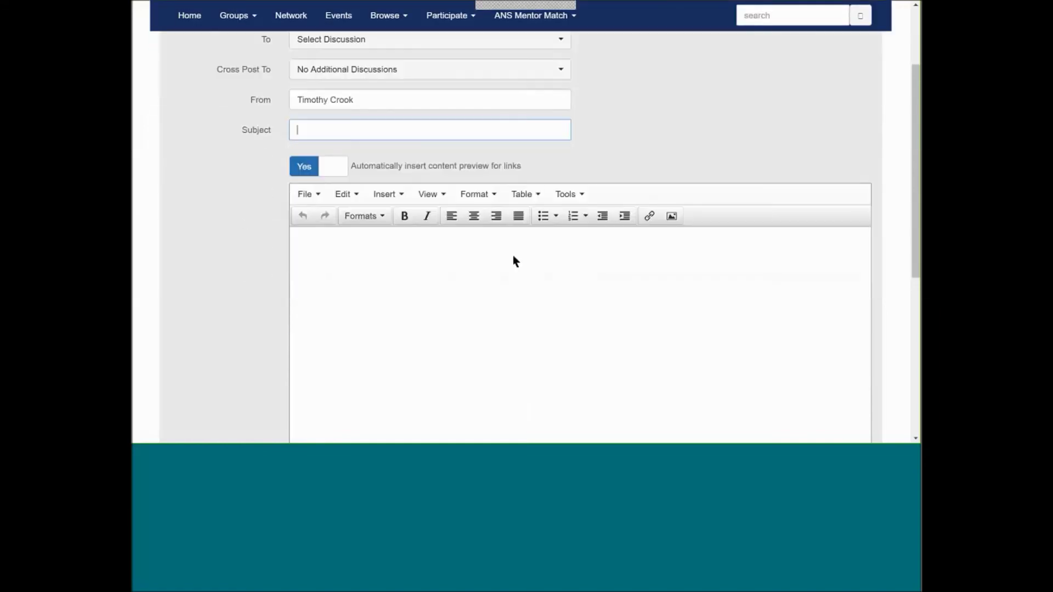
pyautogui.click(430, 235)
pyautogui.scroll(1, 406, 285)
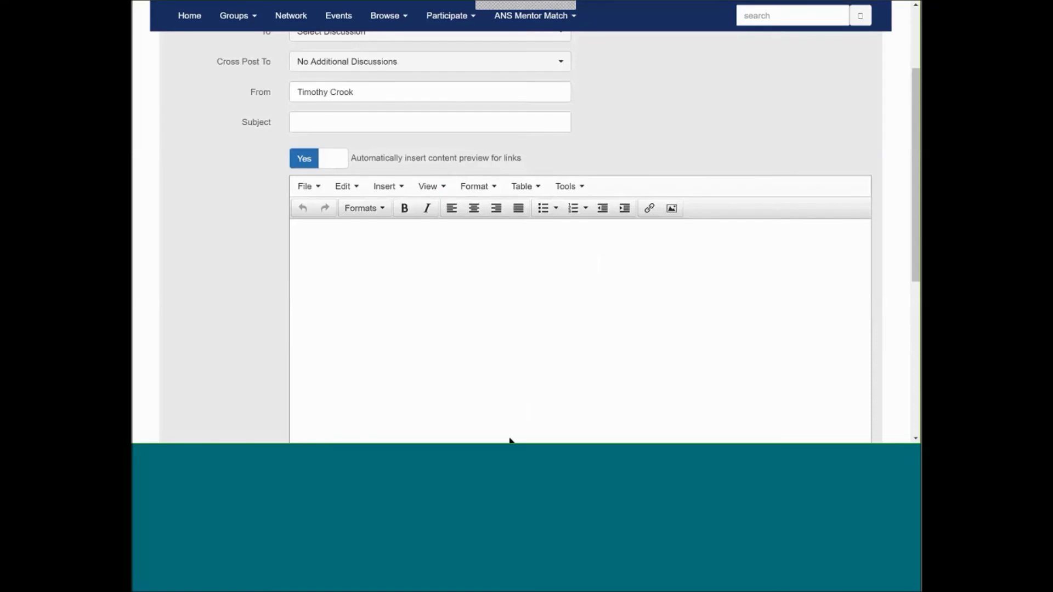
# Step: Examine the signature block, attachment option and send controls of the message form
pyautogui.scroll(-6, 518, 272)
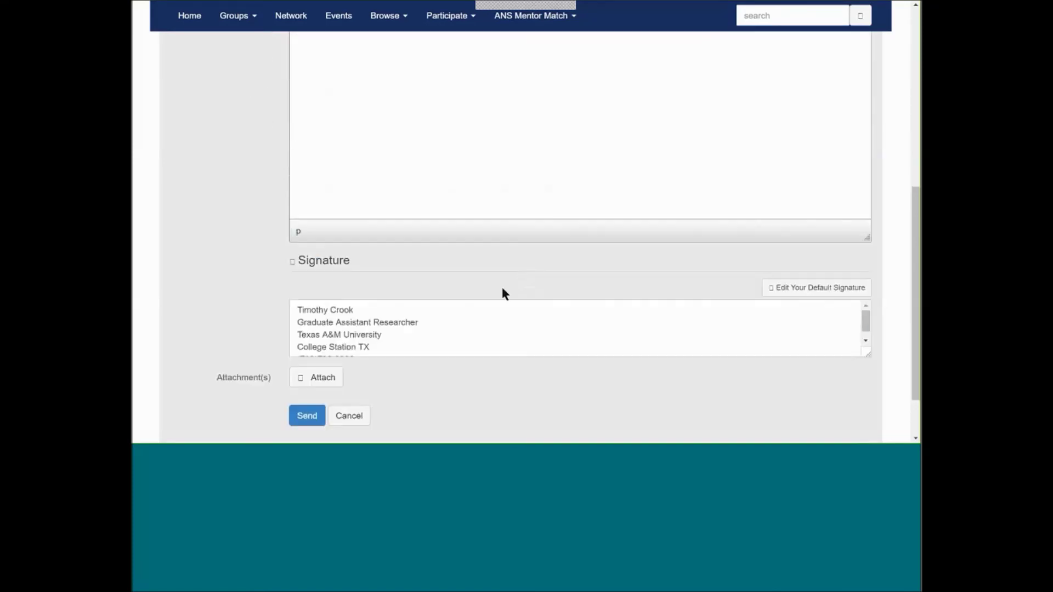
pyautogui.moveTo(297, 241); pyautogui.dragTo(475, 278)
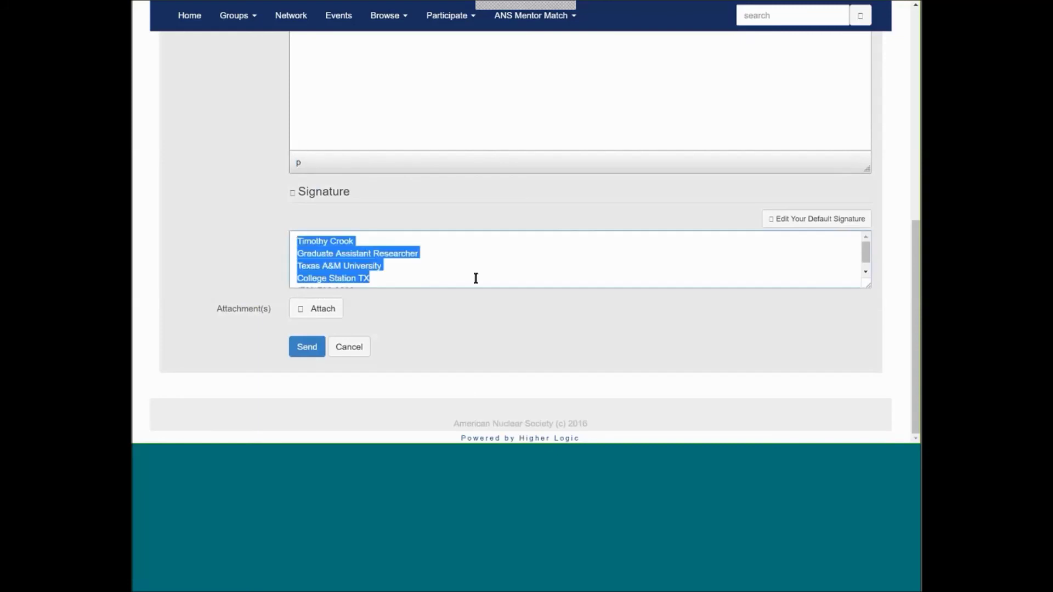
pyautogui.click(482, 278)
pyautogui.scroll(6, 492, 321)
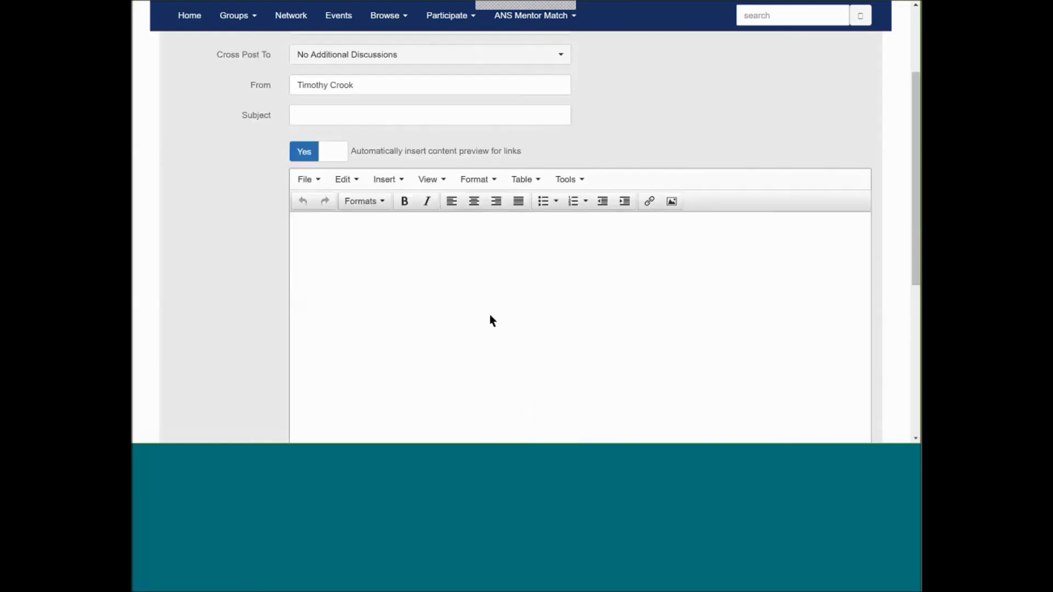
pyautogui.scroll(3, 492, 321)
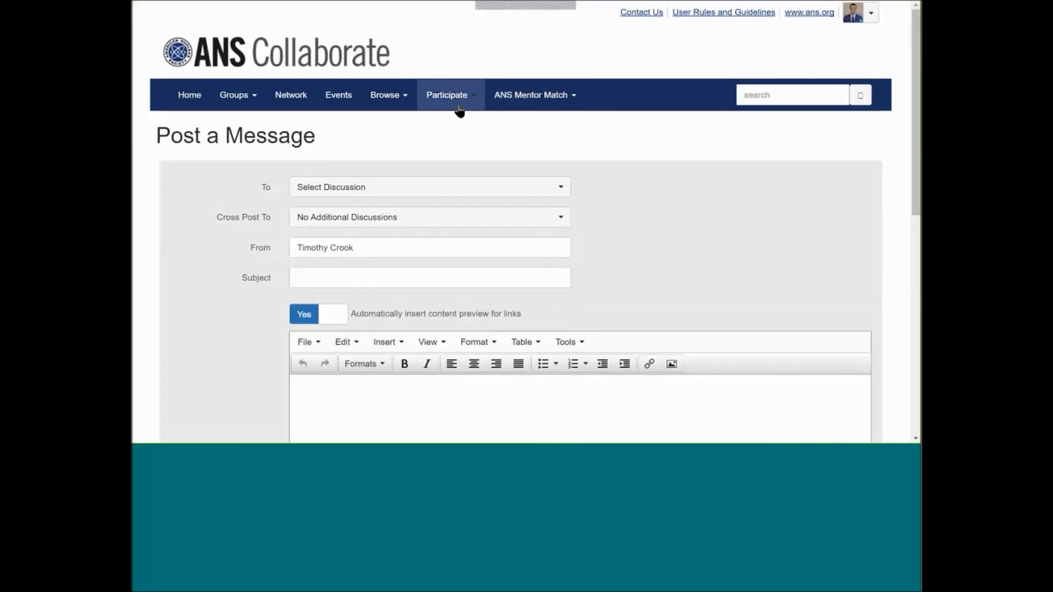
# Step: Open the ANS Mentor Match Instructions & FAQs page and read through its participation steps and FAQ
pyautogui.click(511, 99)
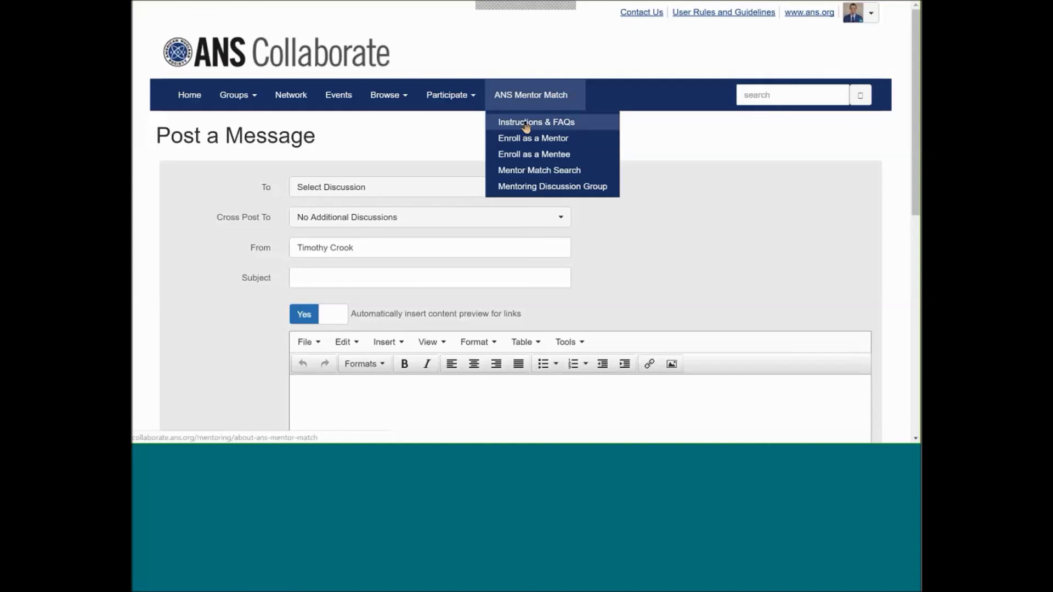
pyautogui.click(524, 123)
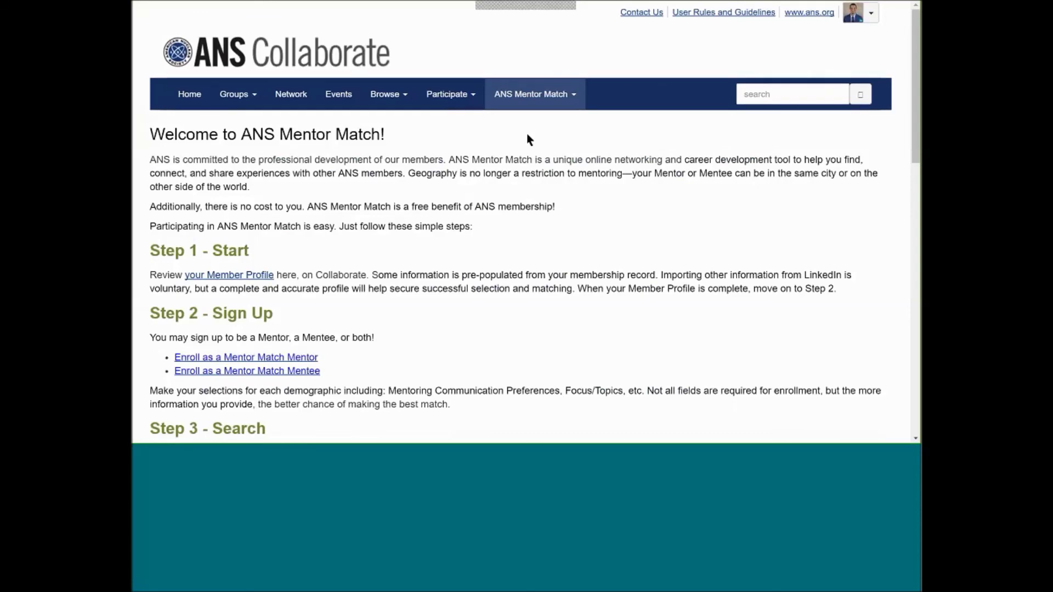
pyautogui.scroll(-1, 509, 141)
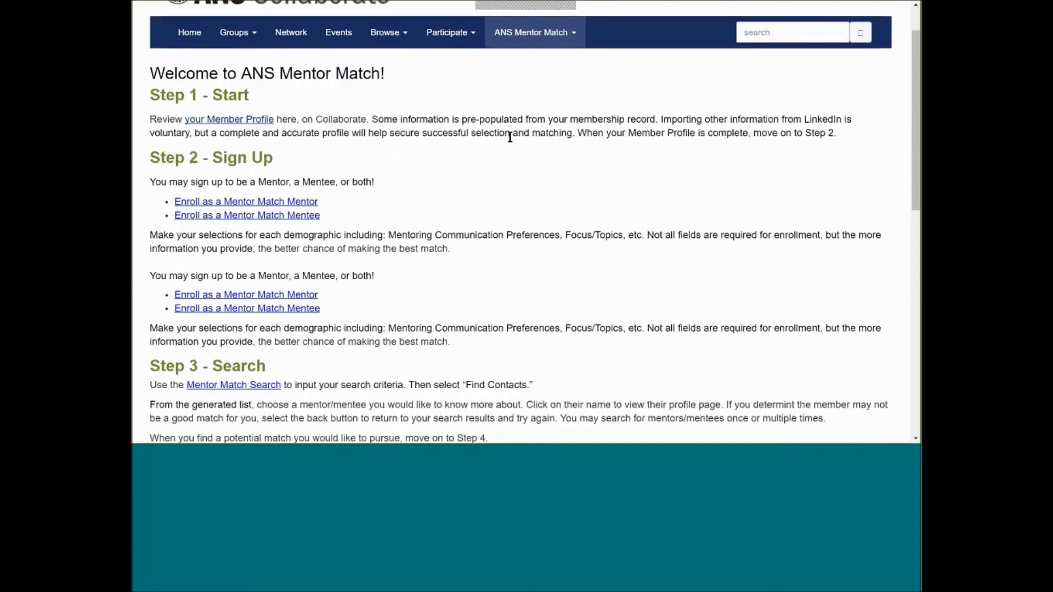
pyautogui.scroll(-5, 510, 137)
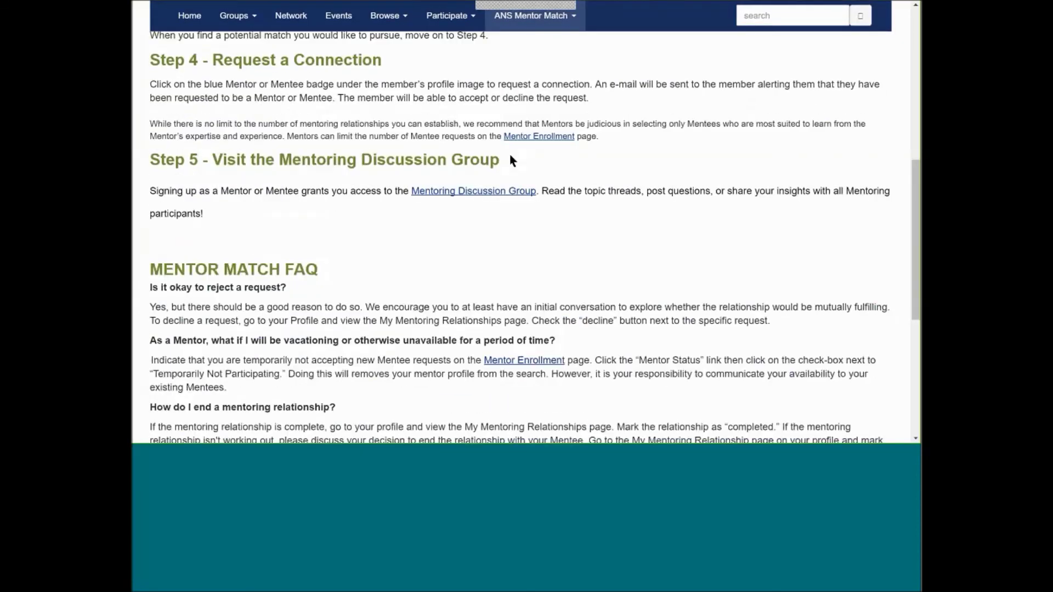
pyautogui.scroll(5, 513, 164)
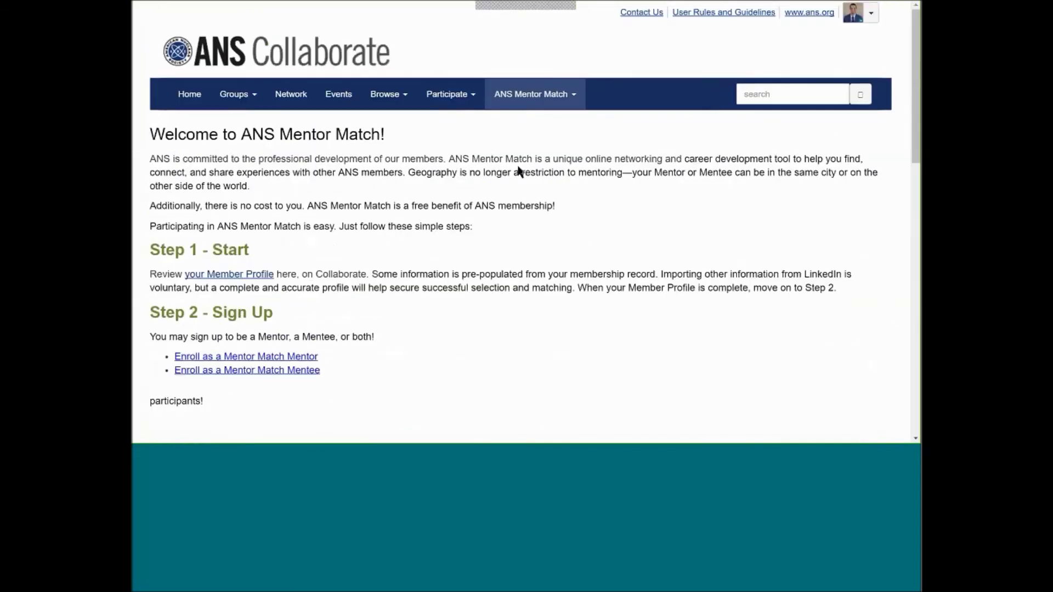